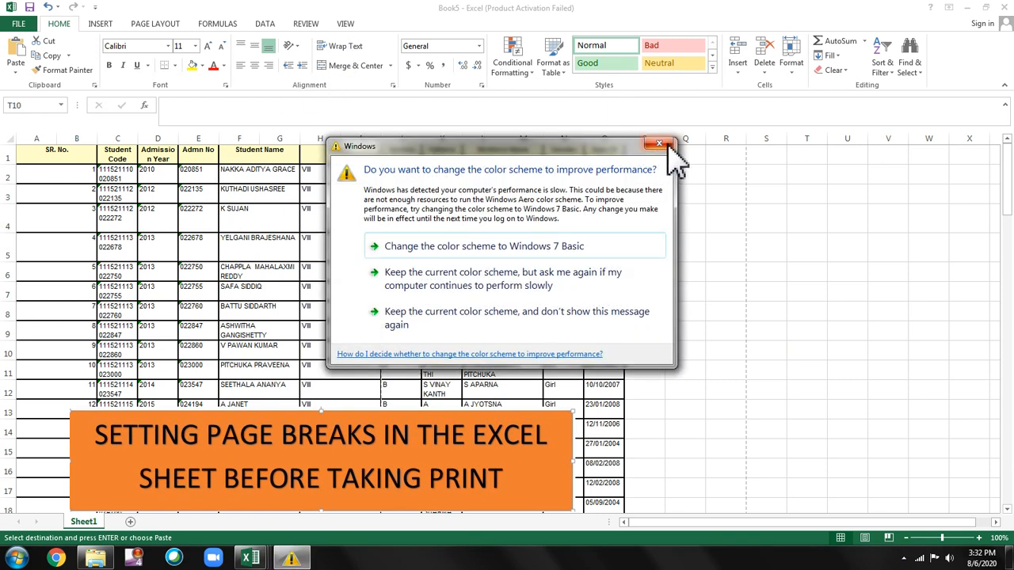
Dismiss the color scheme prompt and check the sheet's page divisions in Page Break Preview, returning to Normal view
left_click(660, 144)
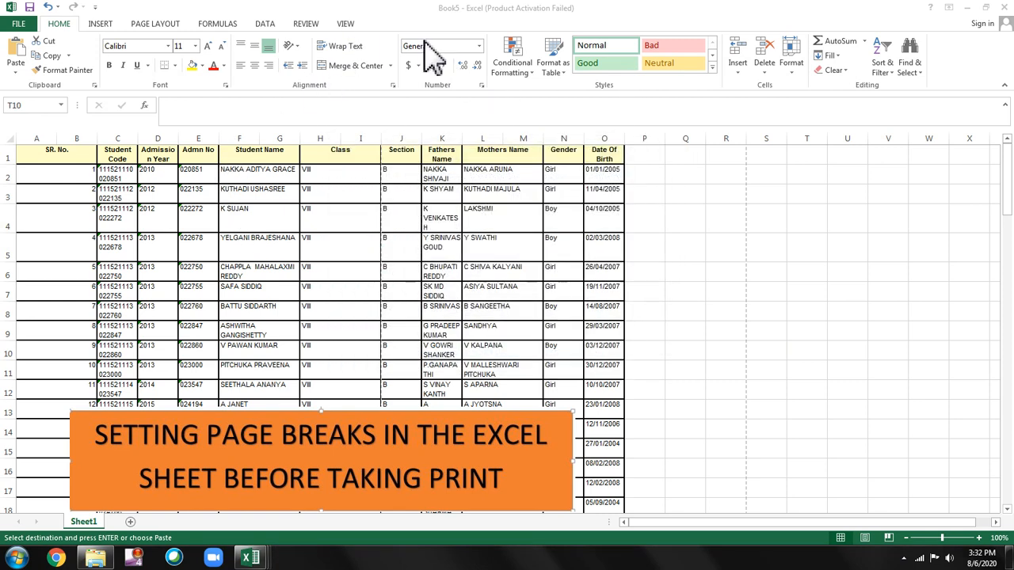
left_click(346, 23)
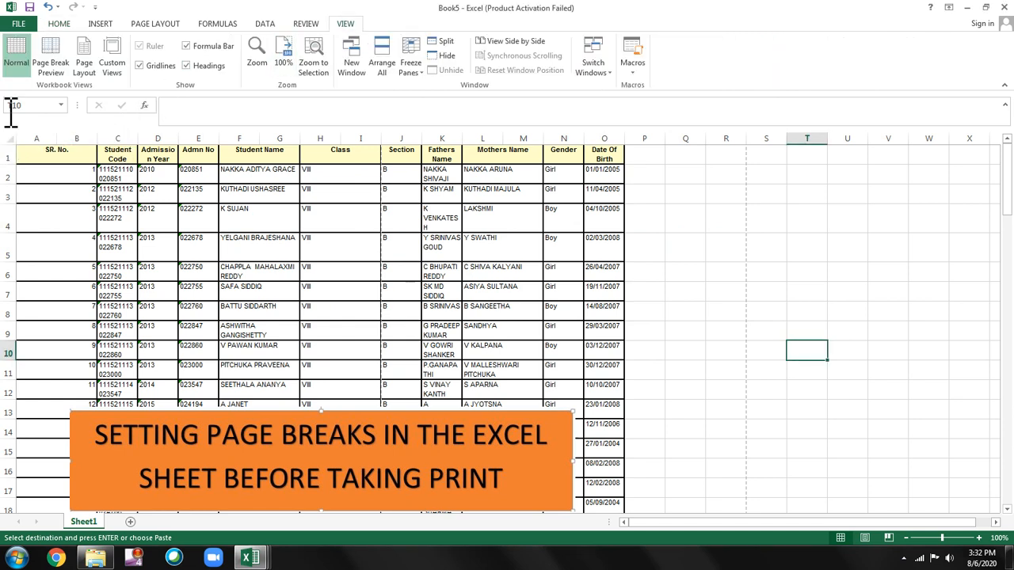
left_click(57, 75)
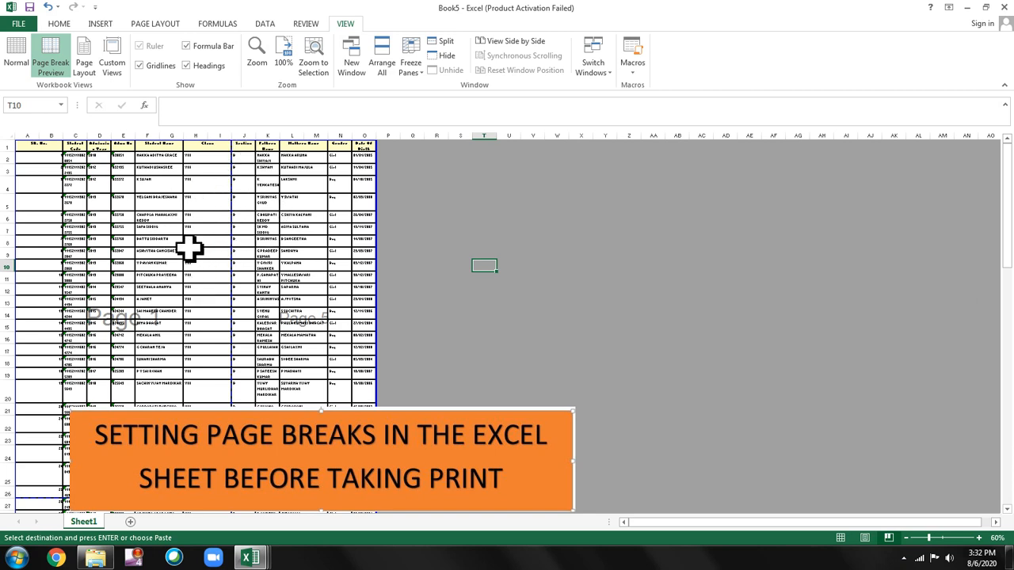
left_click(18, 57)
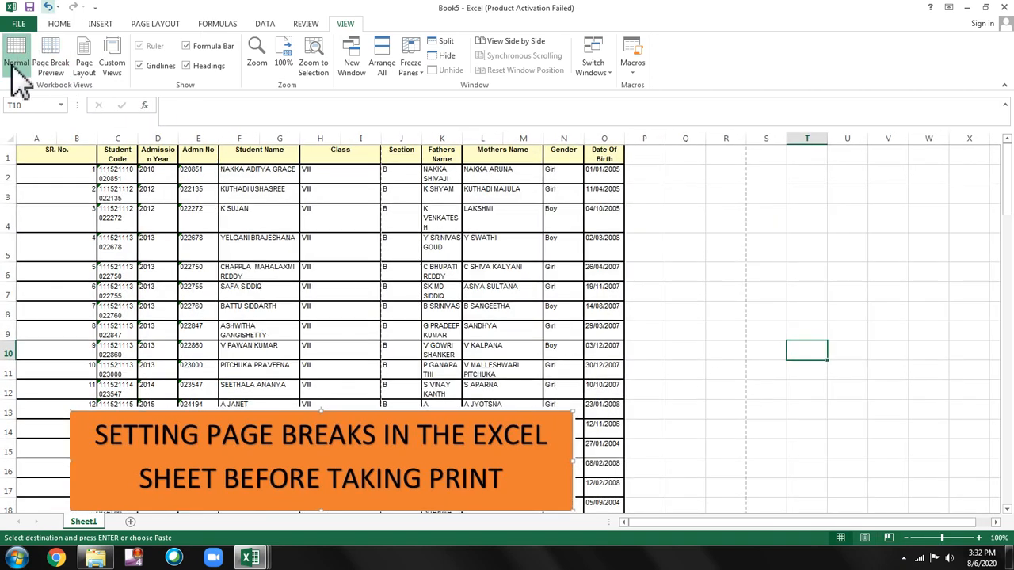
Page through the print preview up to page 5 to examine how the table splits across pages, and return to the sheet
left_click(20, 25)
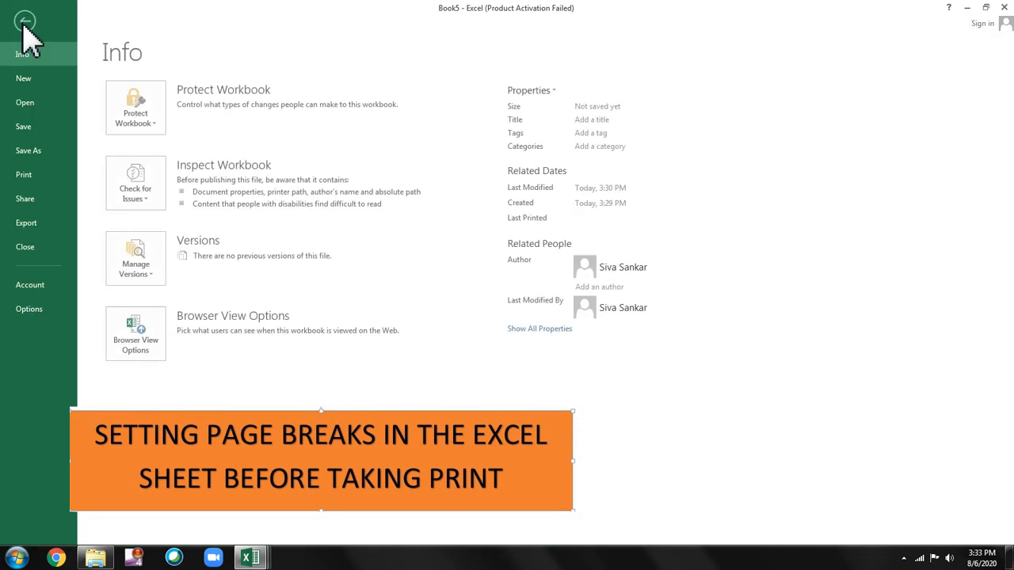
left_click(25, 176)
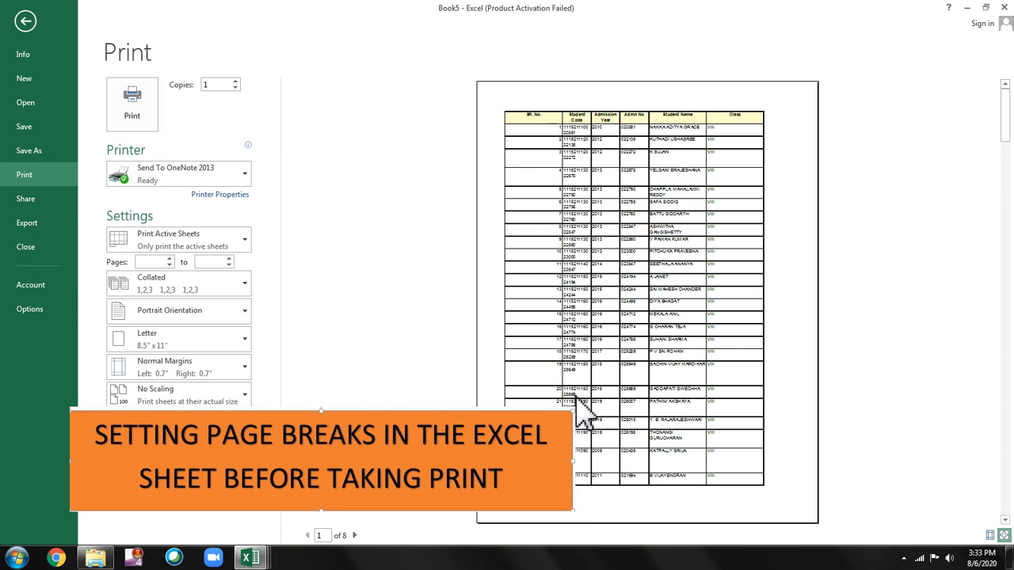
left_click(355, 536)
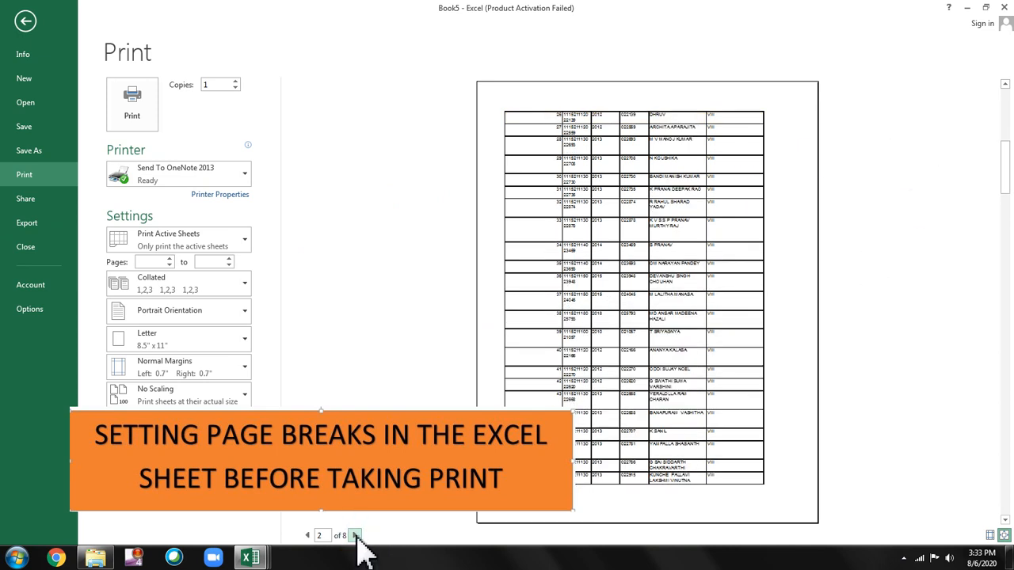
left_click(355, 536)
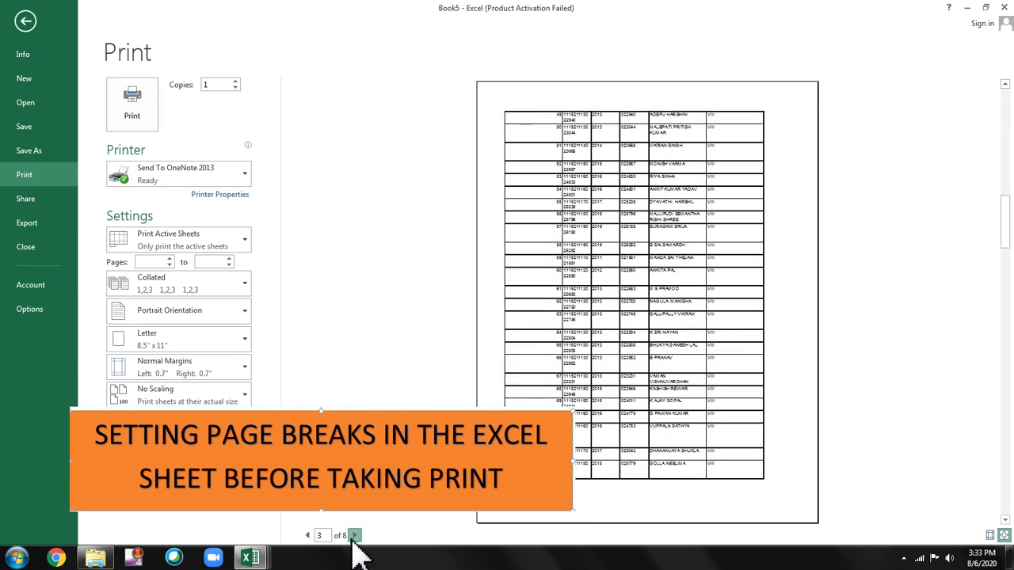
left_click(355, 536)
left_click(355, 535)
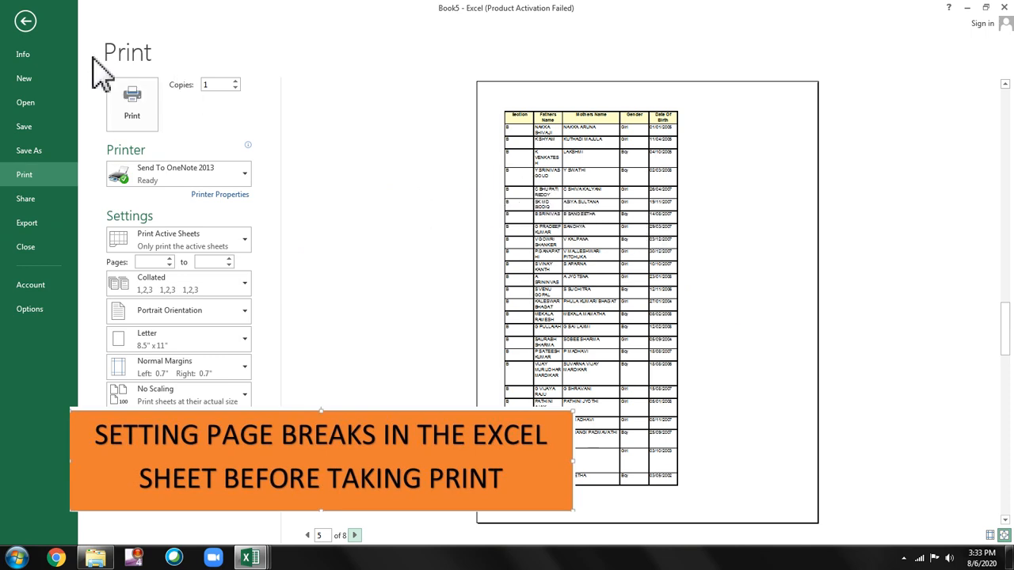
left_click(26, 21)
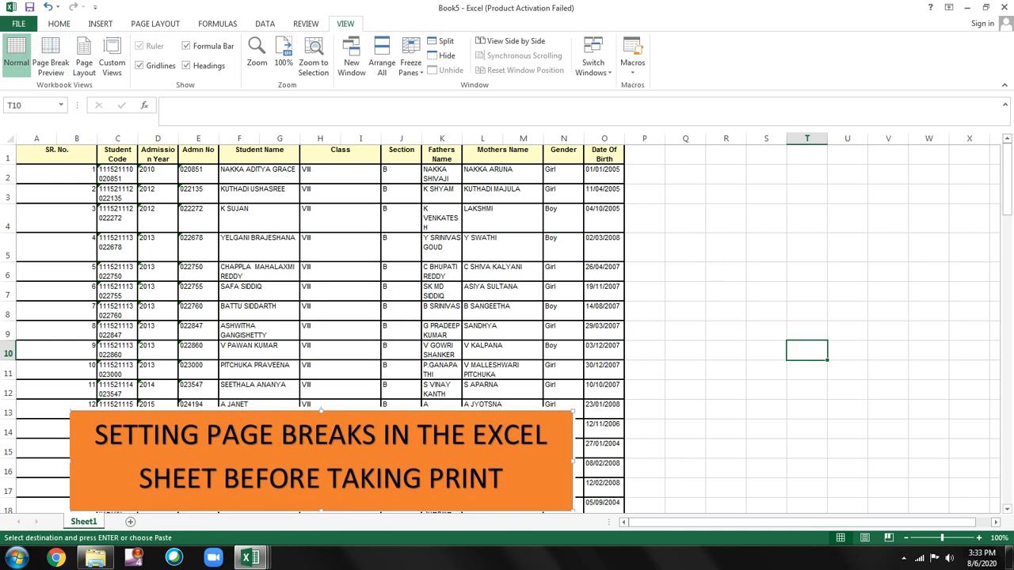
Delete the surplus column B under the merged SR. No. heading
left_click(46, 134)
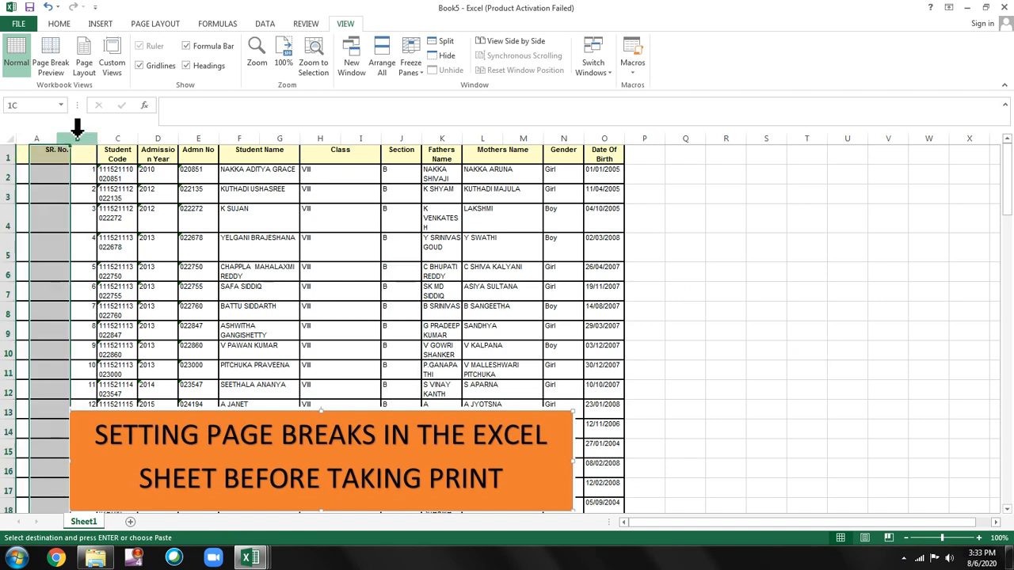
left_click(73, 133)
left_click(41, 133)
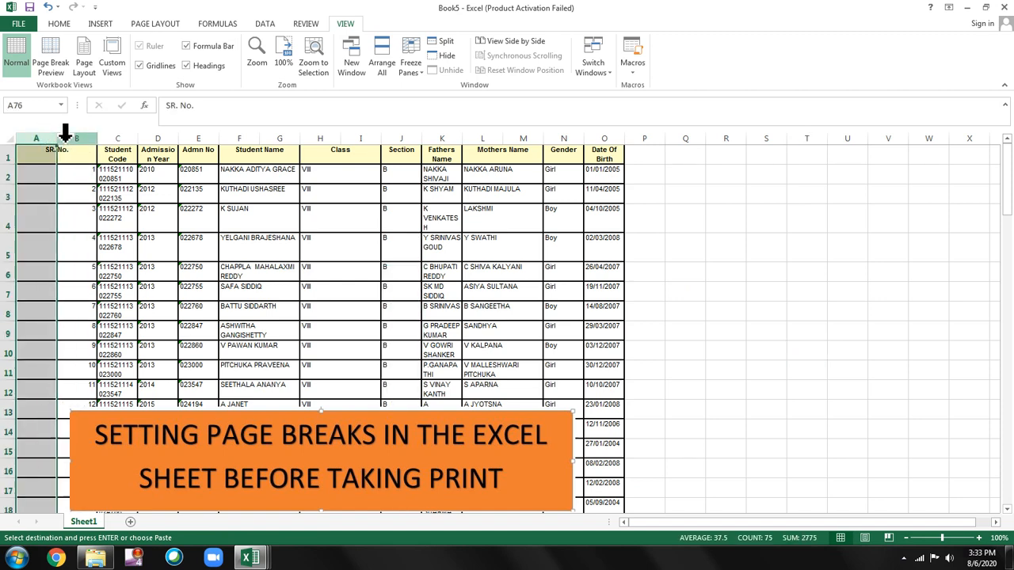
left_click(71, 133)
left_click(111, 133)
left_click(158, 133)
left_click(198, 133)
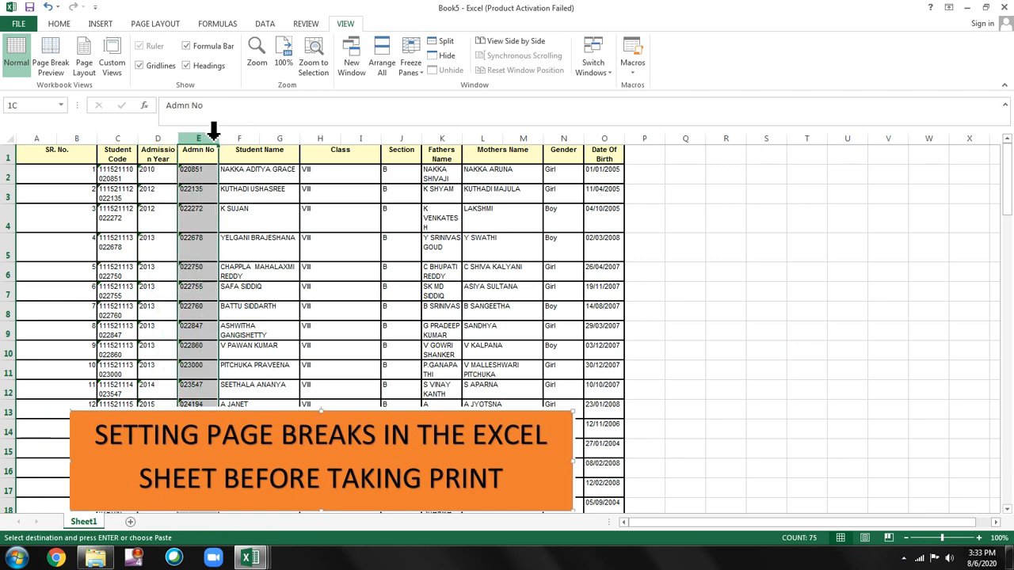
left_click(107, 133)
left_click(82, 134)
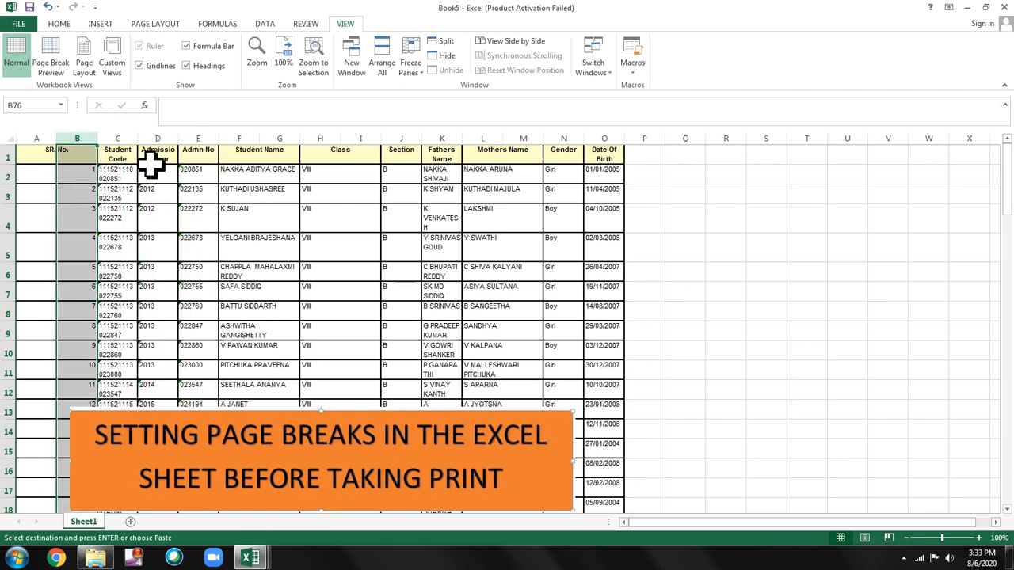
scroll(151, 166, "down", 20)
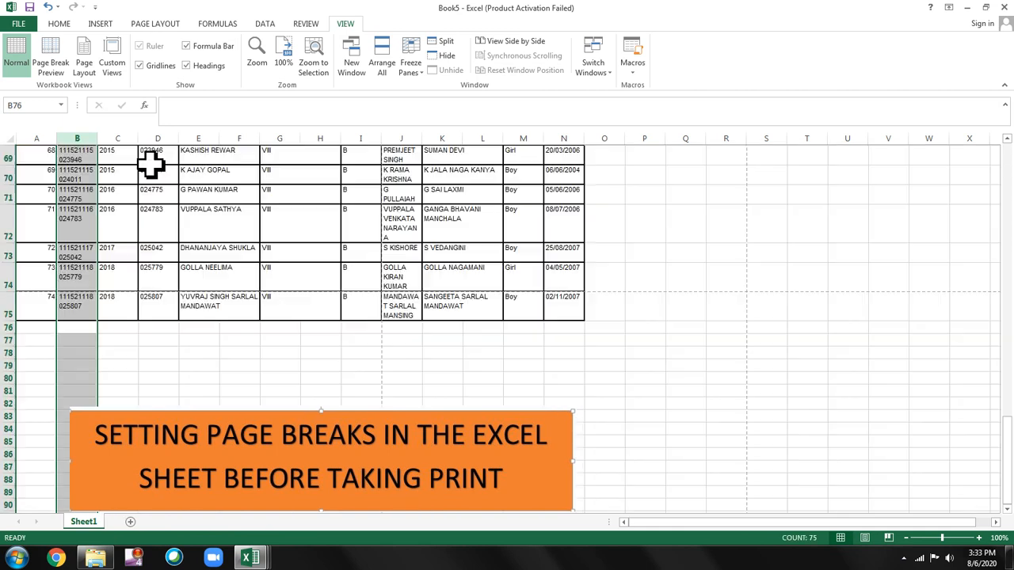
key("Escape")
scroll(130, 181, "up", 20)
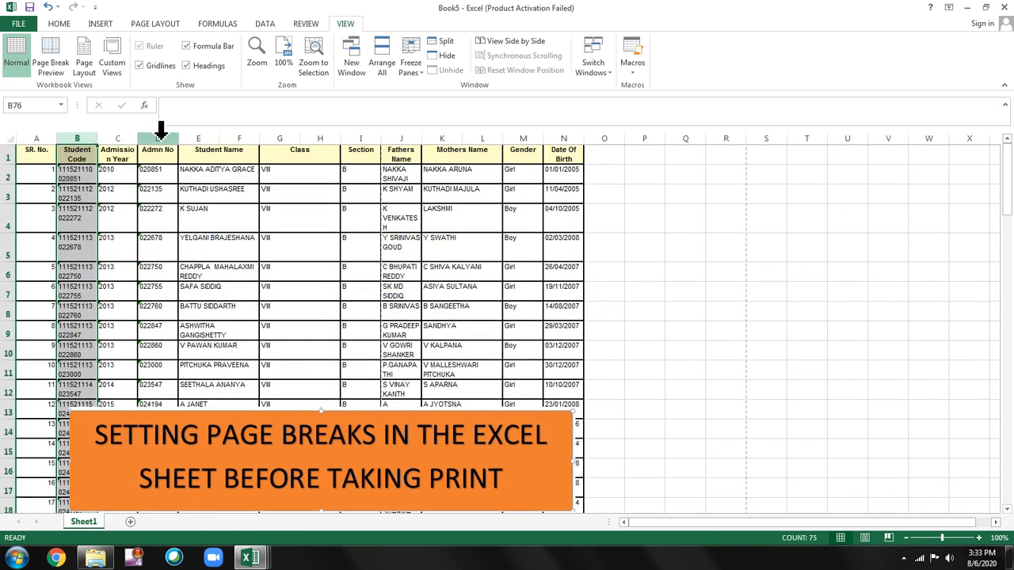
Delete the surplus column F under the merged Student Name heading
left_click(245, 135)
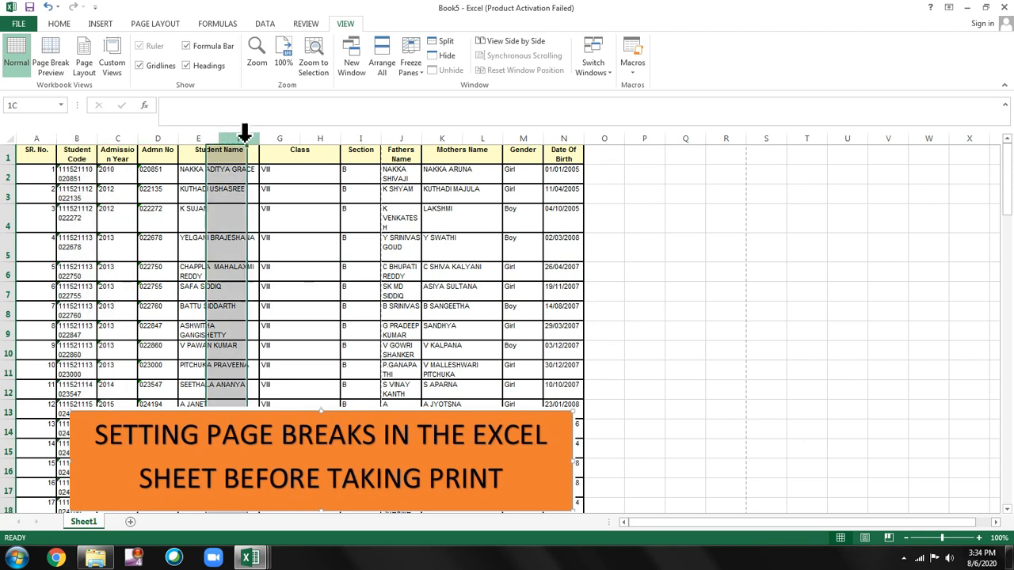
key("ctrl+minus")
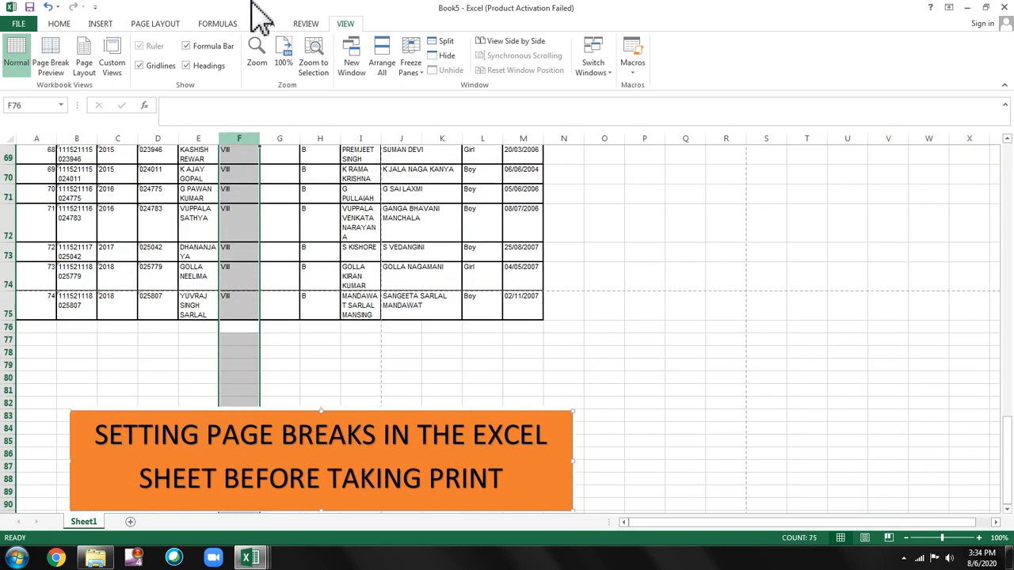
scroll(254, 12, "up", 4)
scroll(286, 253, "up", 6)
scroll(287, 254, "up", 15)
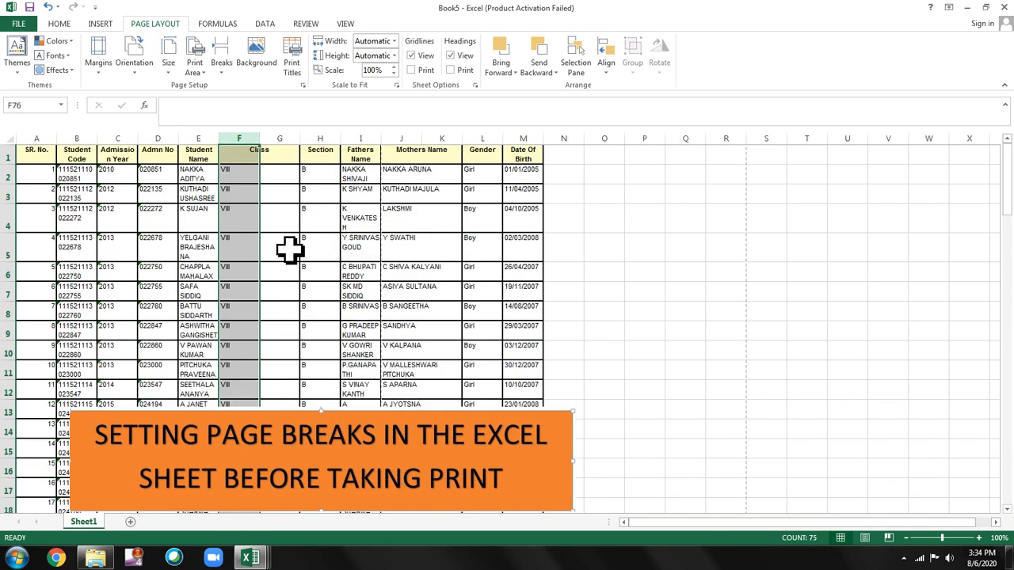
Delete the surplus column G under the merged Class heading
left_click(273, 136)
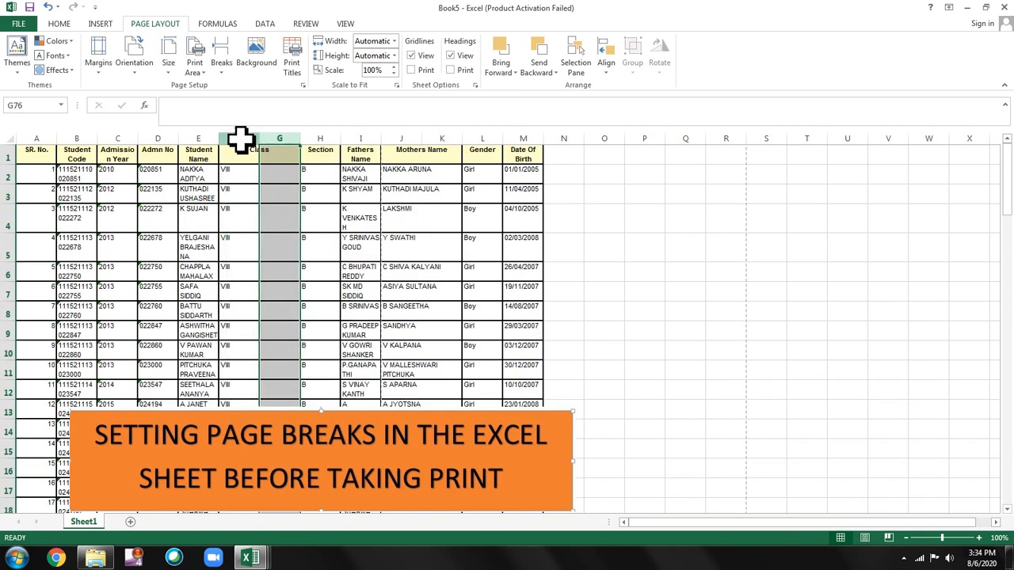
left_click(245, 147)
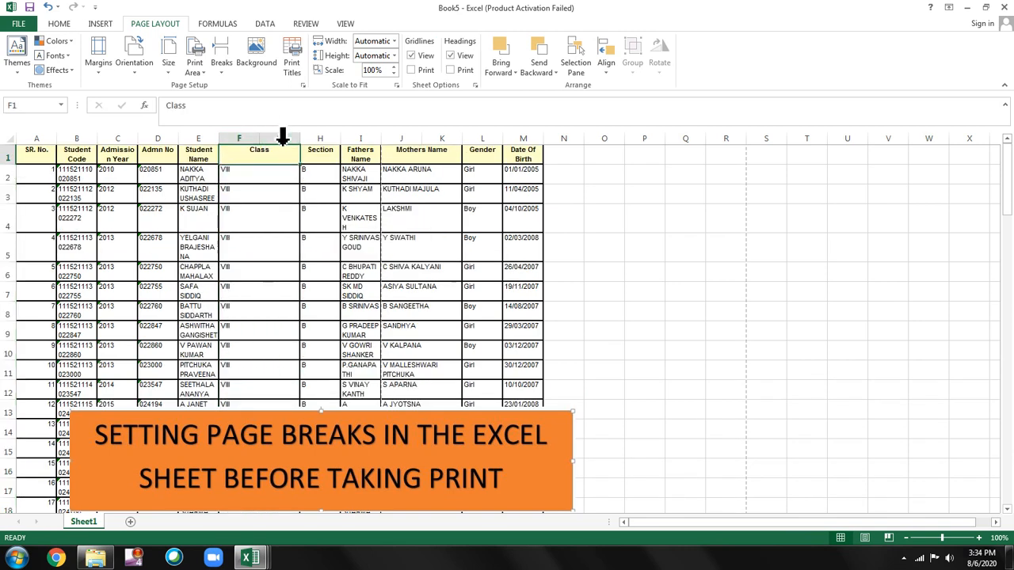
left_click(285, 136)
scroll(284, 137, "down", 20)
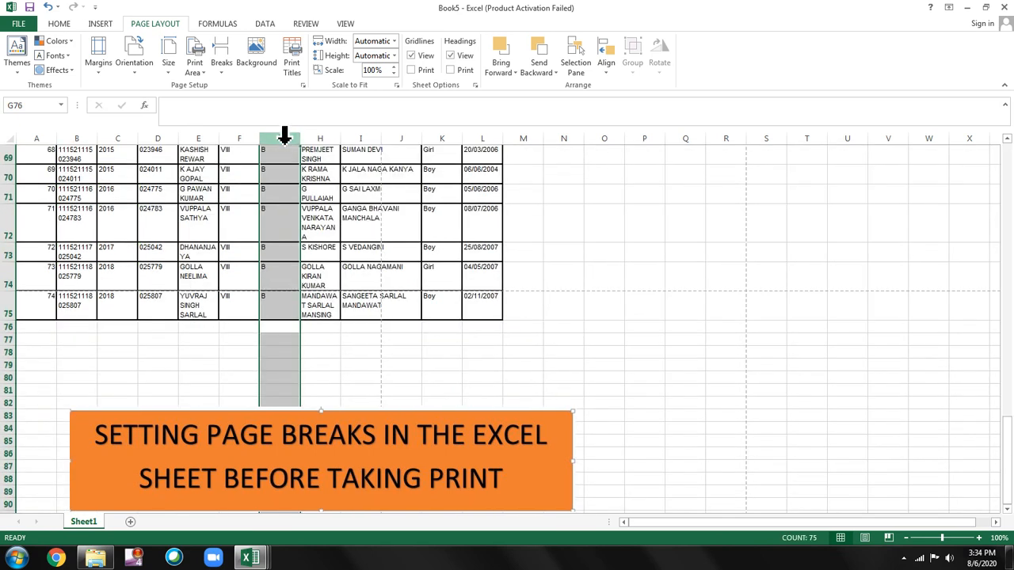
scroll(285, 131, "up", 12)
scroll(285, 131, "up", 10)
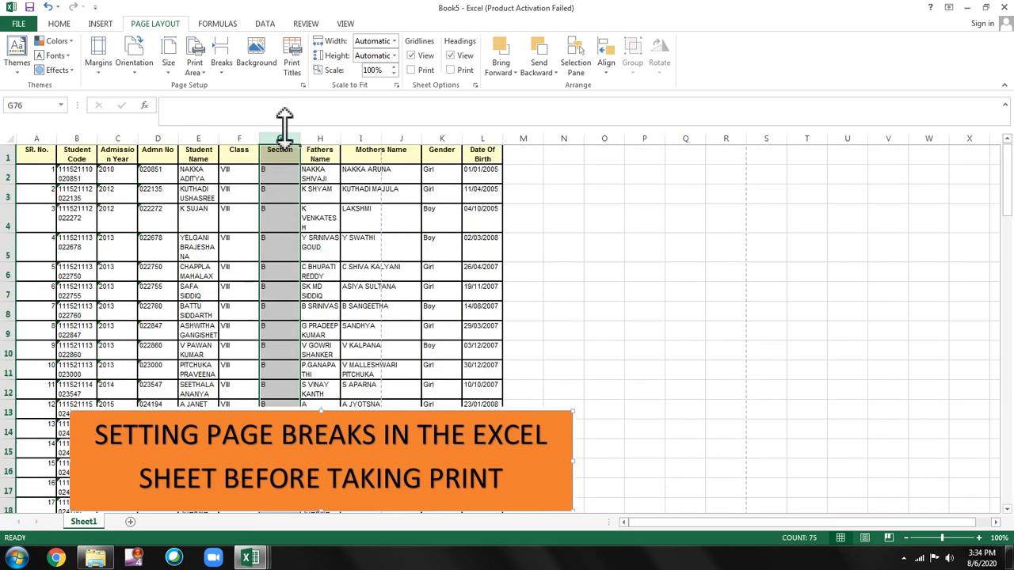
Delete the surplus column J under the merged Mothers Name heading
left_click(333, 134)
left_click(370, 137)
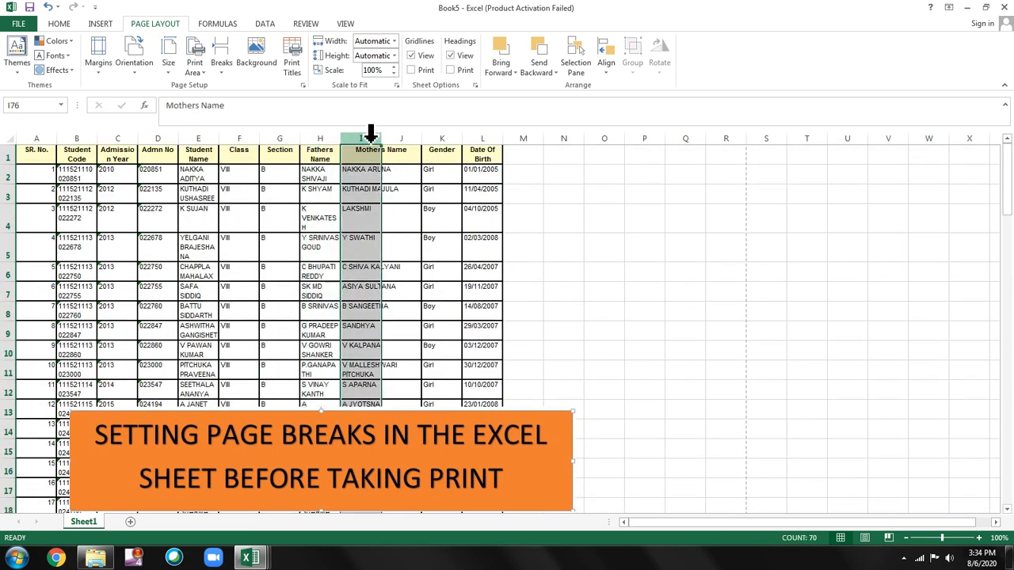
left_click(401, 136)
key("ctrl+minus")
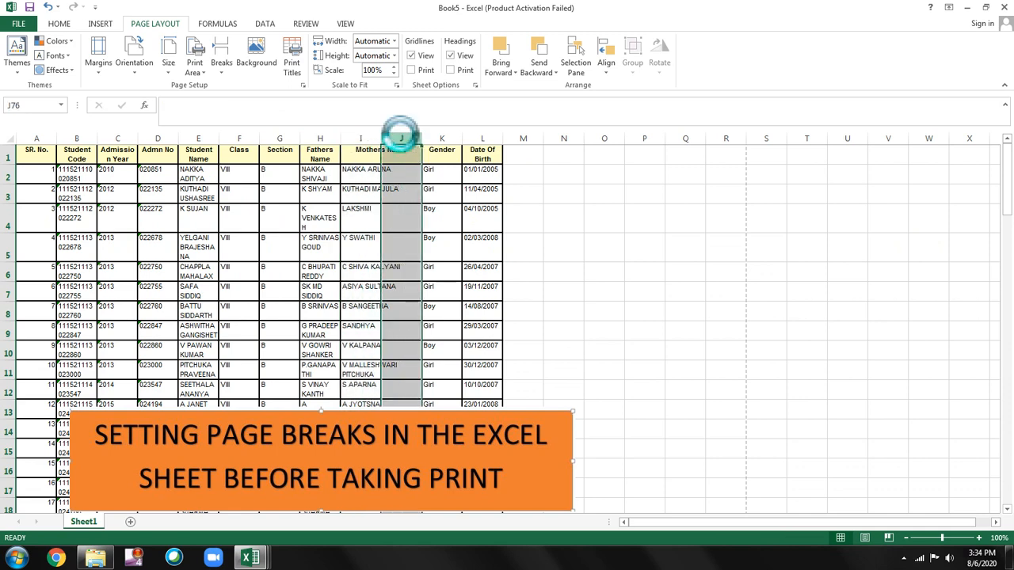
scroll(413, 29, "up", 1)
scroll(388, 161, "up", 20)
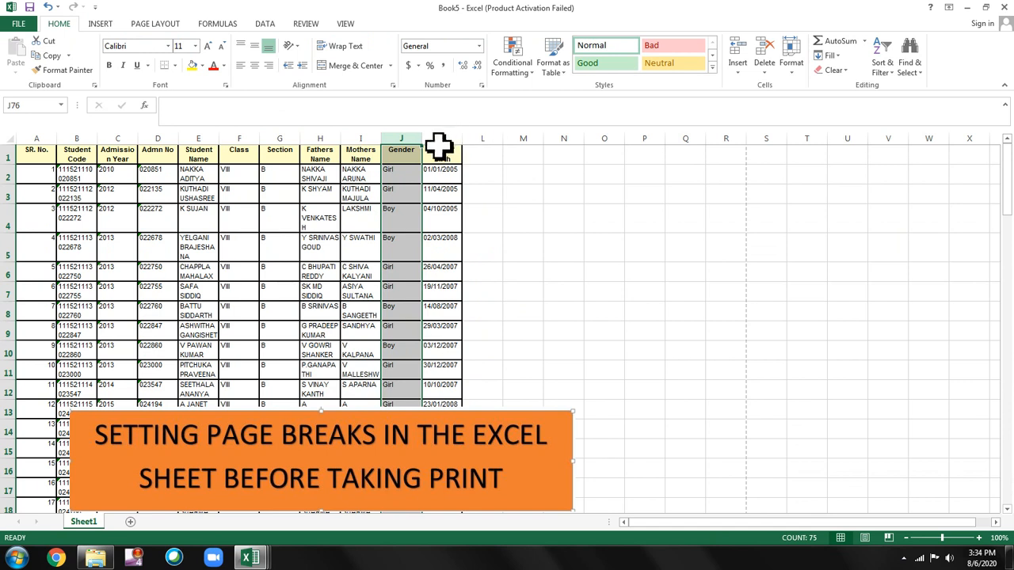
In Page Break Preview, move the vertical page break past the Date Of Birth column K, and return to Normal view
left_click(441, 154)
left_click(444, 138)
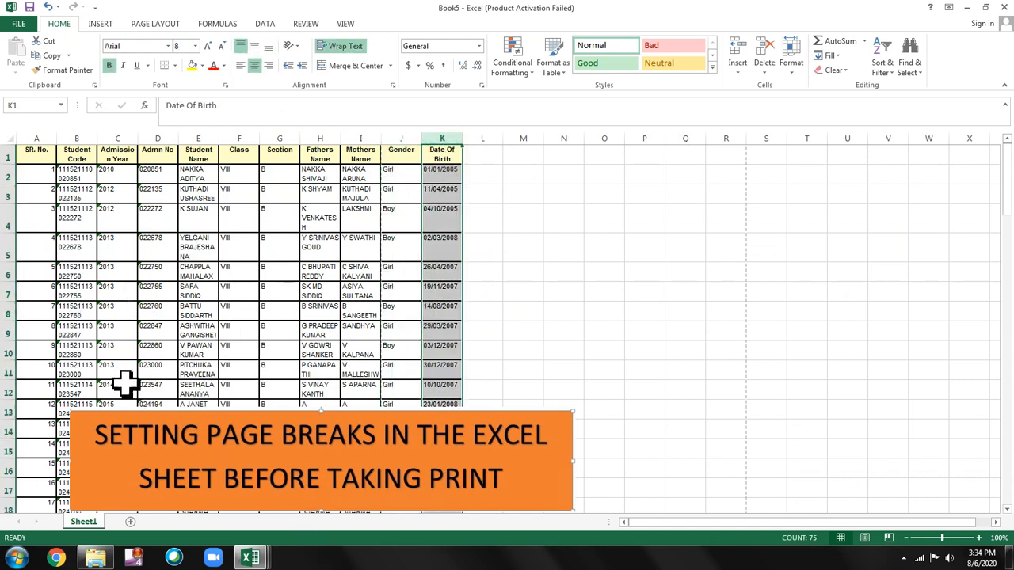
left_click(345, 23)
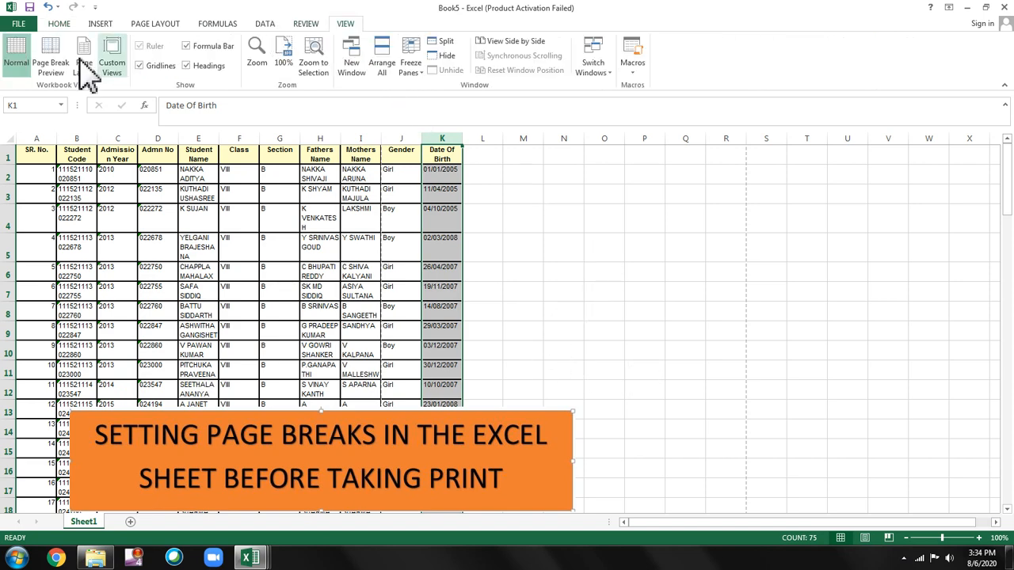
left_click(52, 63)
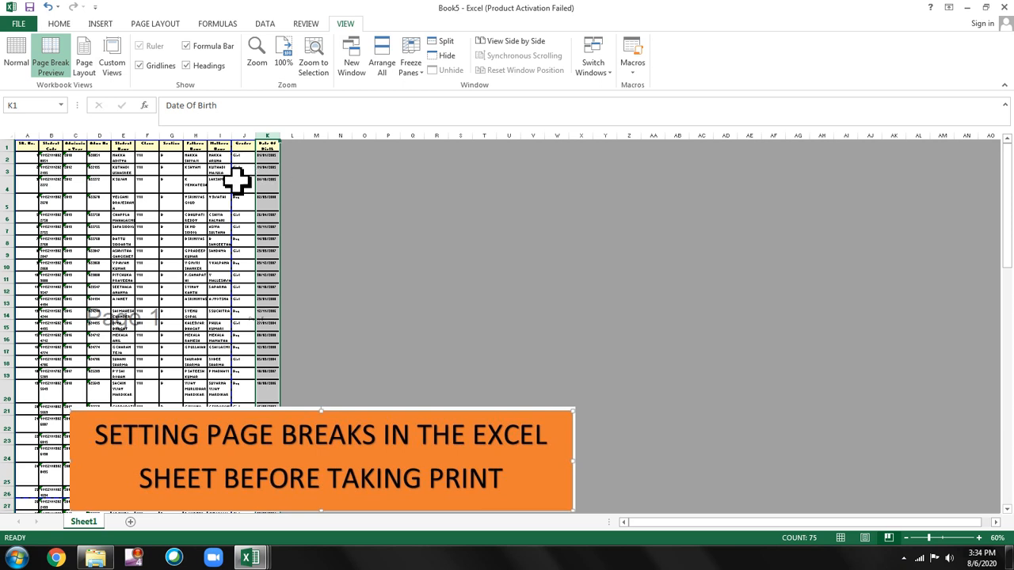
left_click_drag(229, 186, 279, 186)
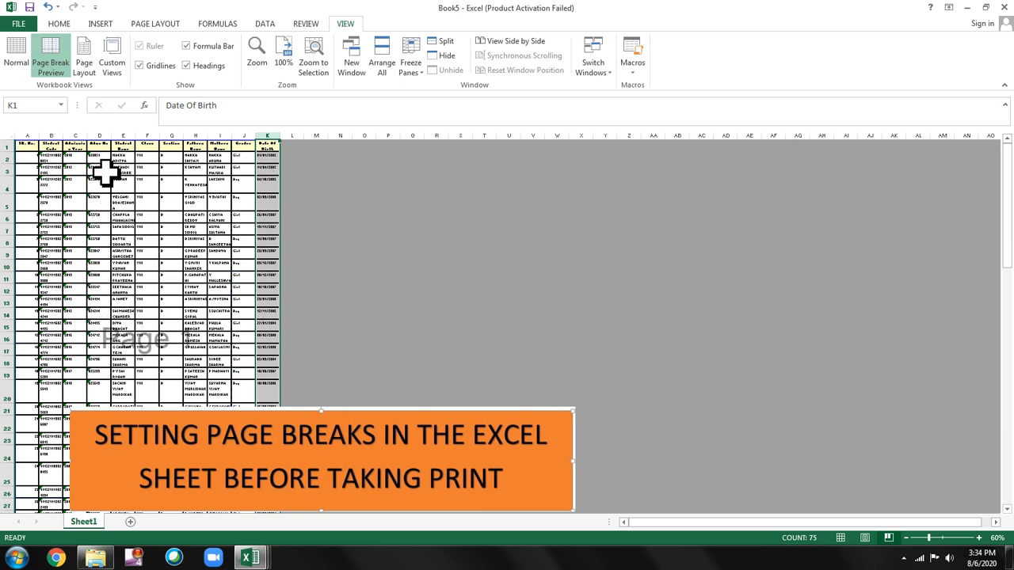
left_click(16, 59)
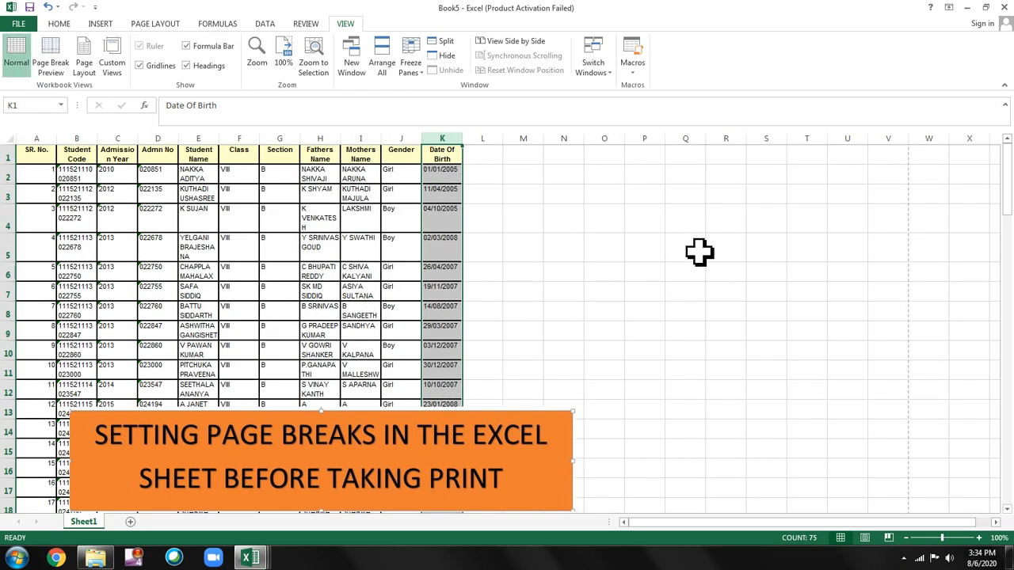
Check in the print preview how all columns fit on the page, and return to the sheet
left_click(685, 292)
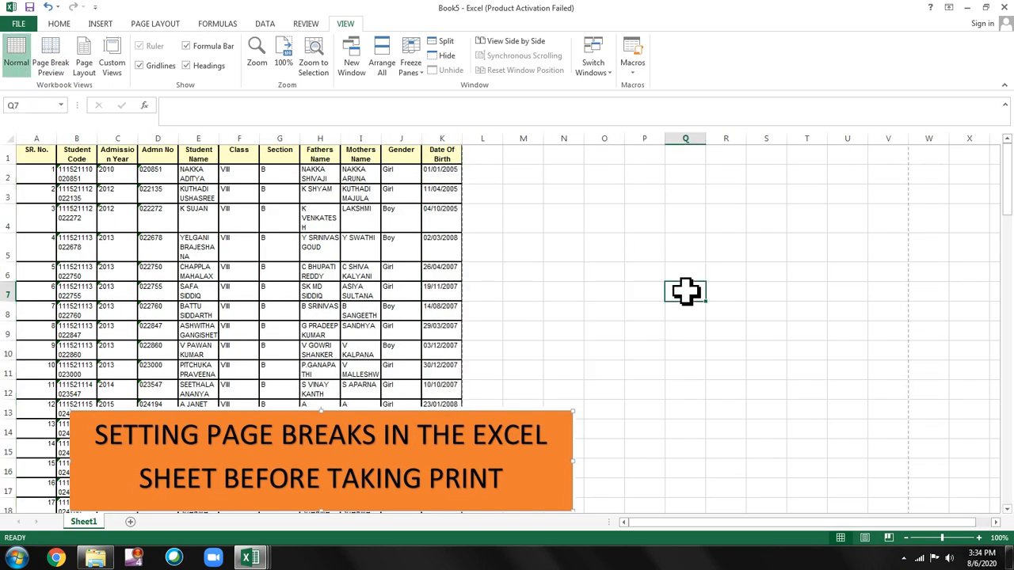
key("ctrl+p")
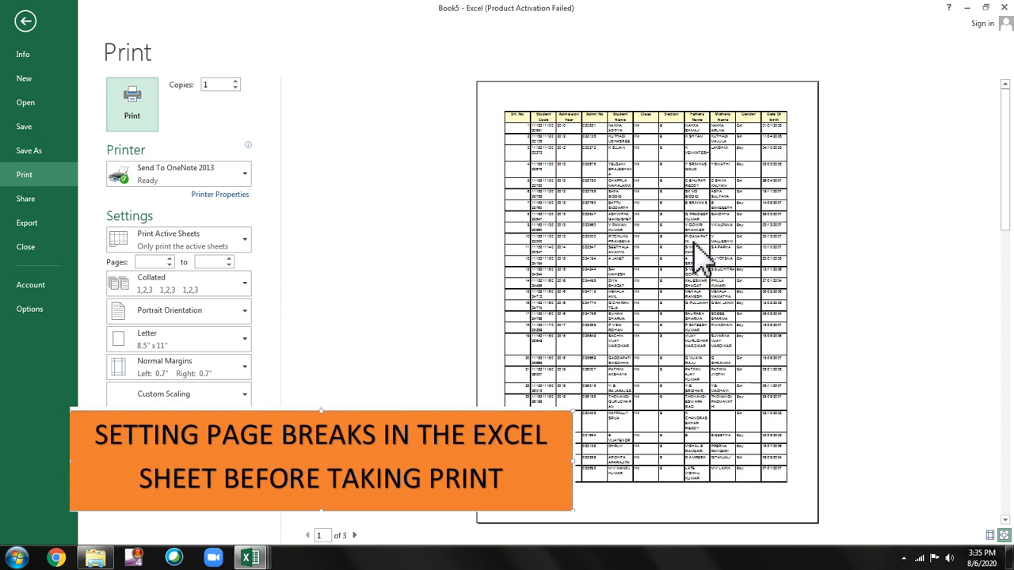
left_click(24, 24)
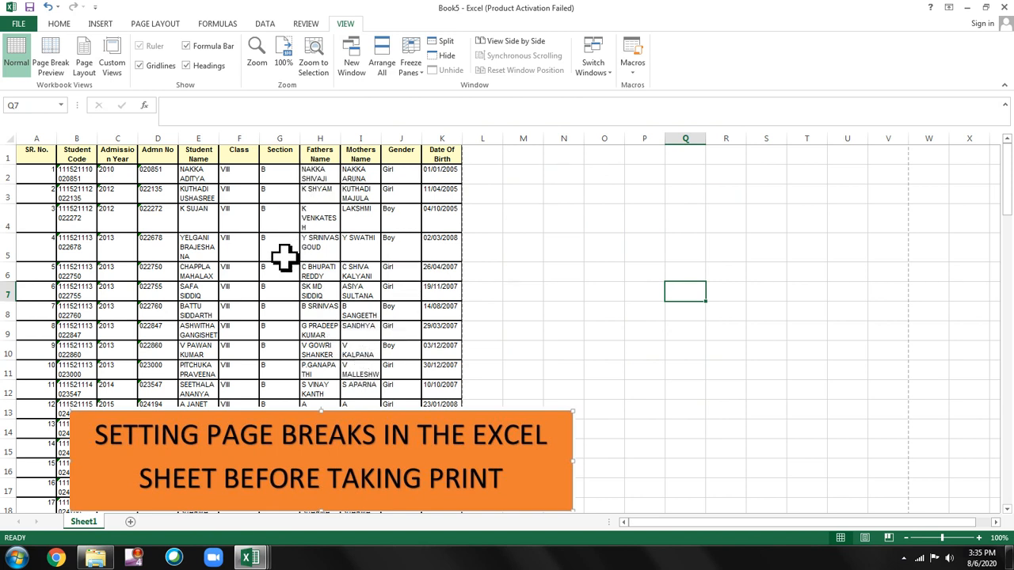
Change the print scale, and move the vertical page break past the Date Of Birth column in Page Break Preview
left_click(158, 23)
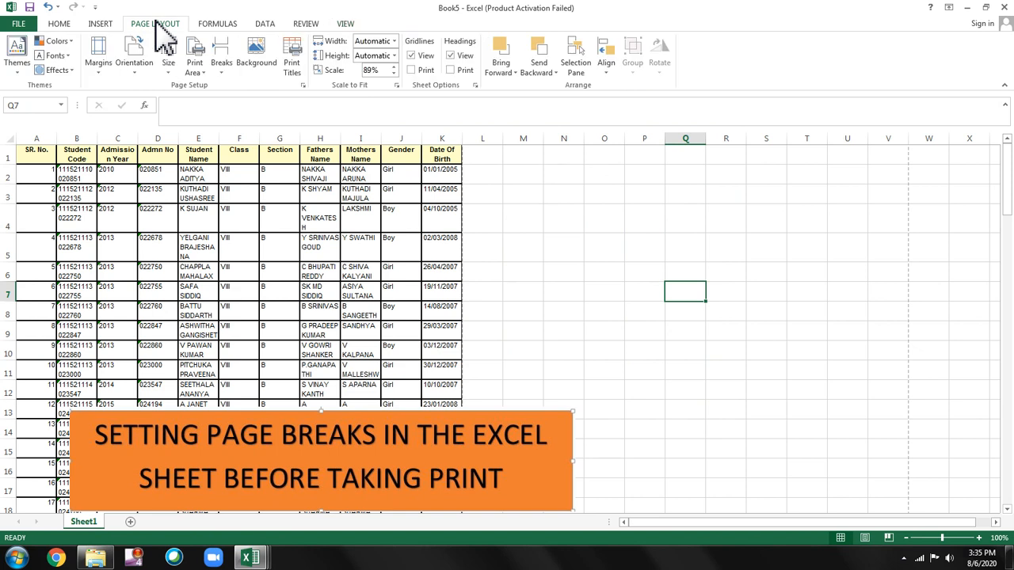
left_click(379, 69)
left_click(346, 24)
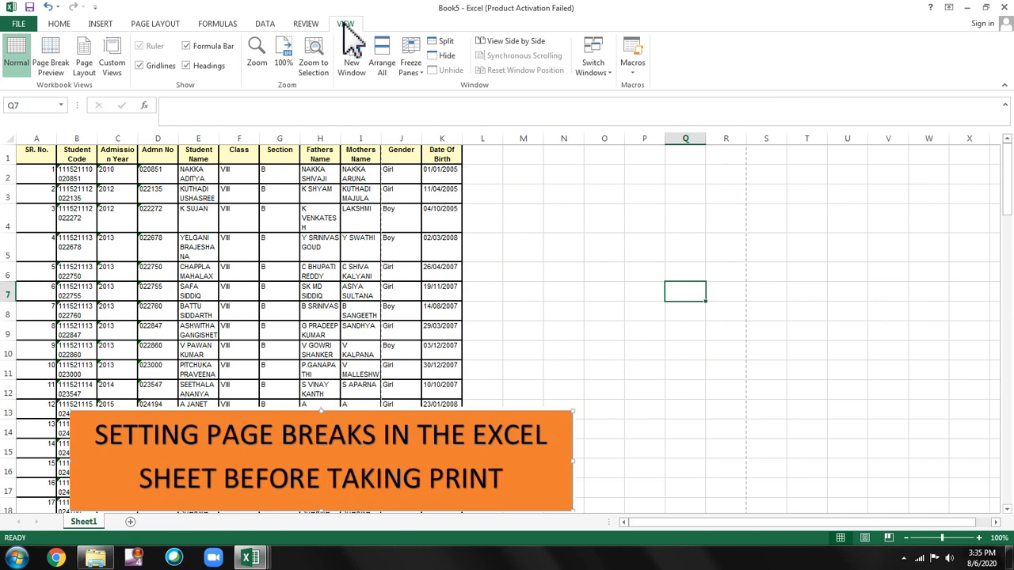
left_click(52, 65)
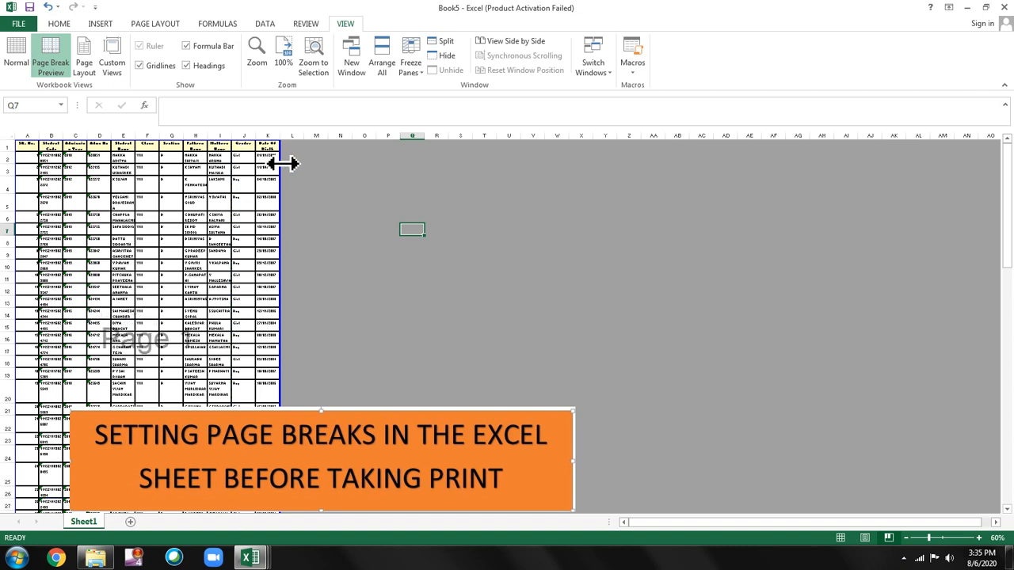
left_click(17, 64)
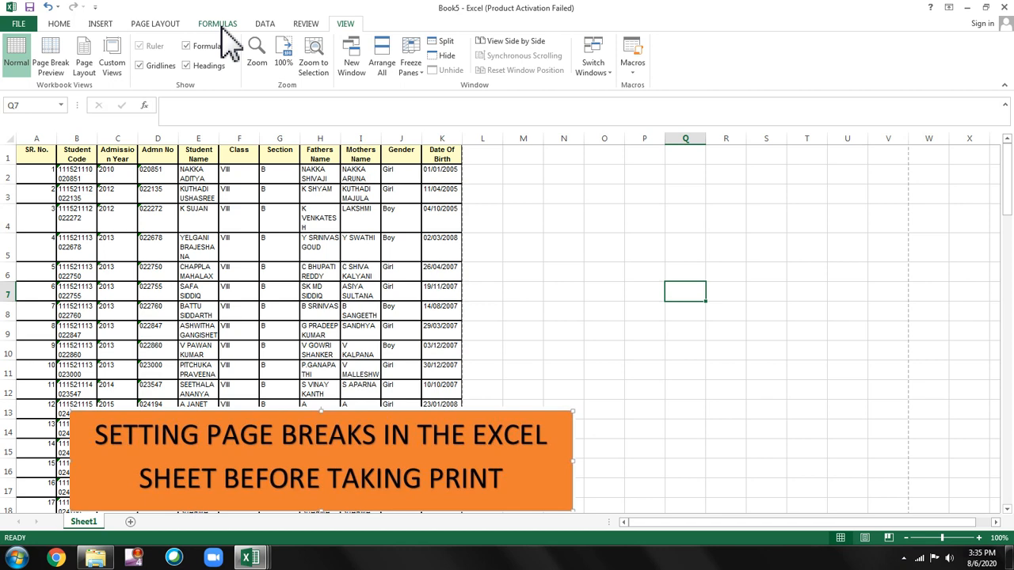
Check in the print preview how the table fits on the portrait page, and return to the sheet
key("ctrl+p")
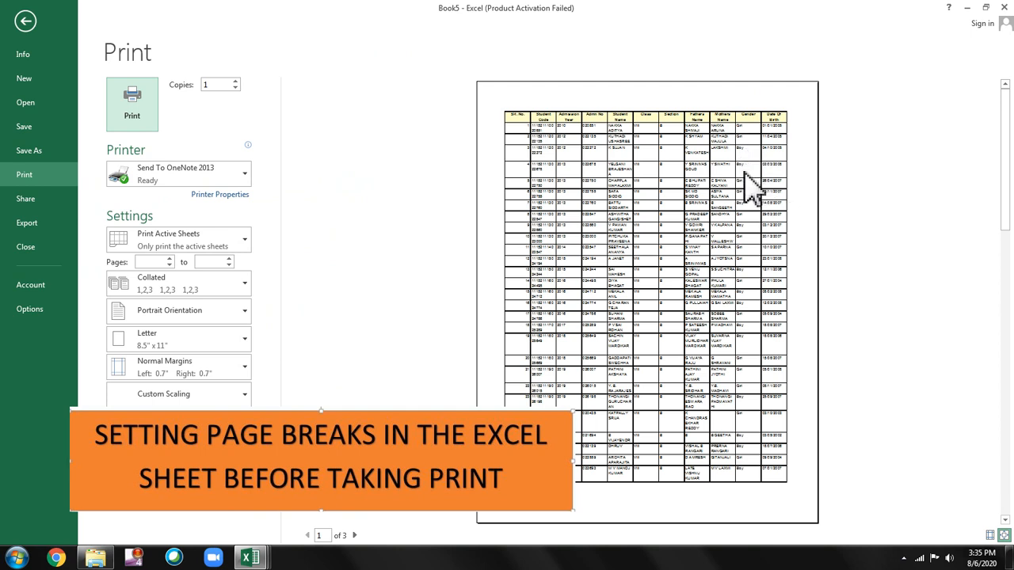
left_click(25, 22)
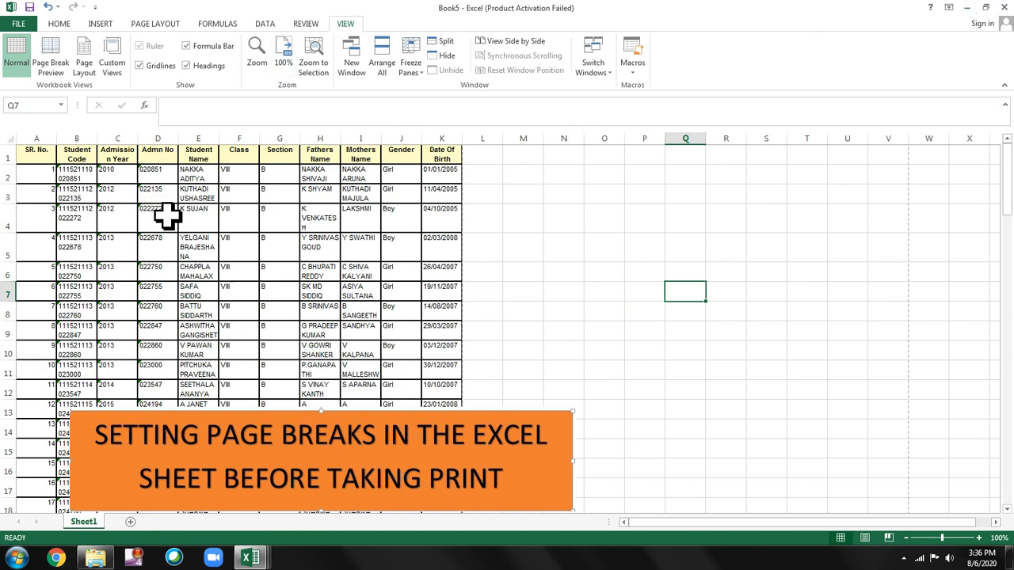
Dismiss the Windows color scheme message and set the page orientation to Landscape
left_click(164, 25)
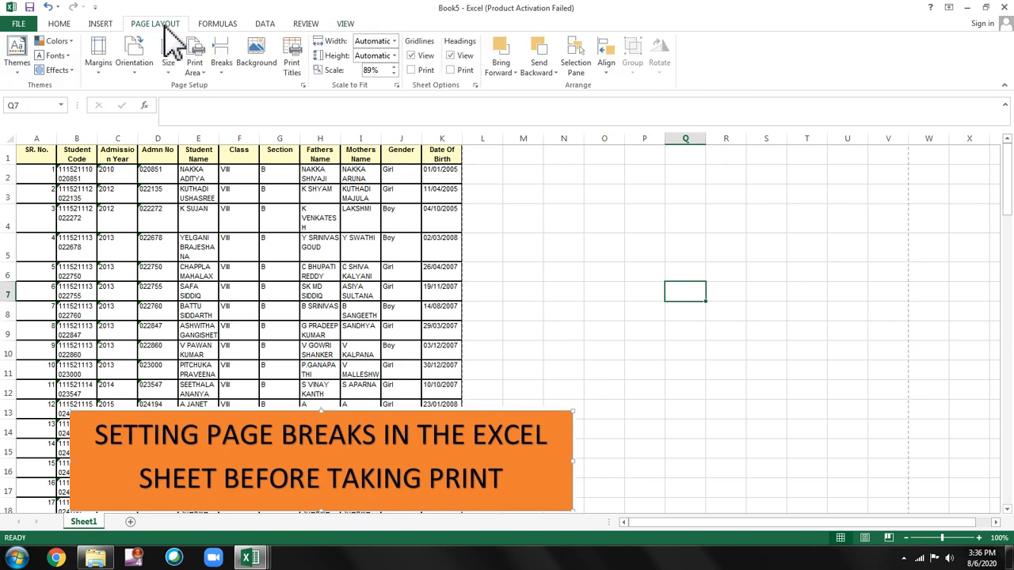
left_click(143, 79)
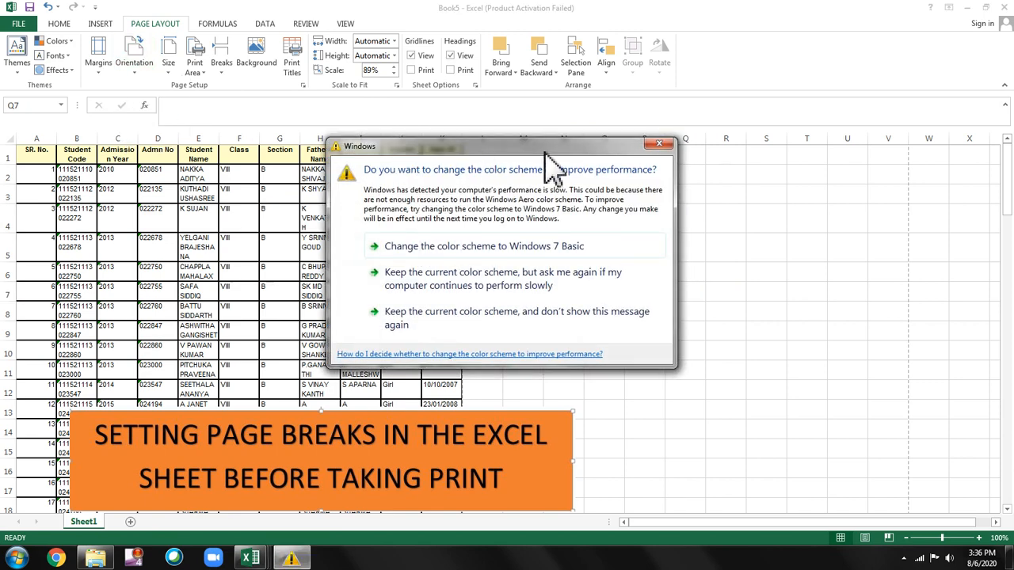
left_click(656, 145)
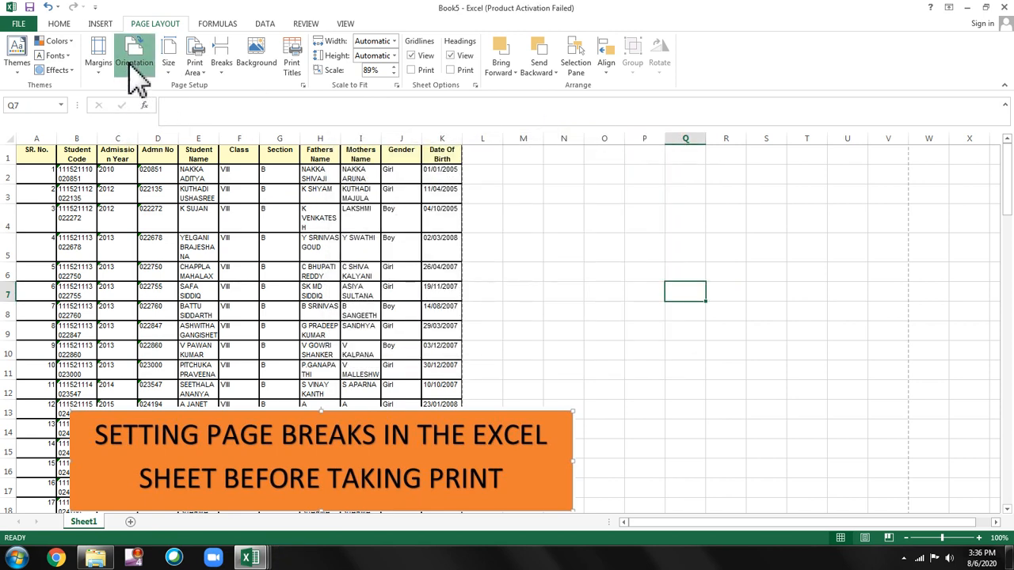
left_click(133, 70)
left_click(140, 119)
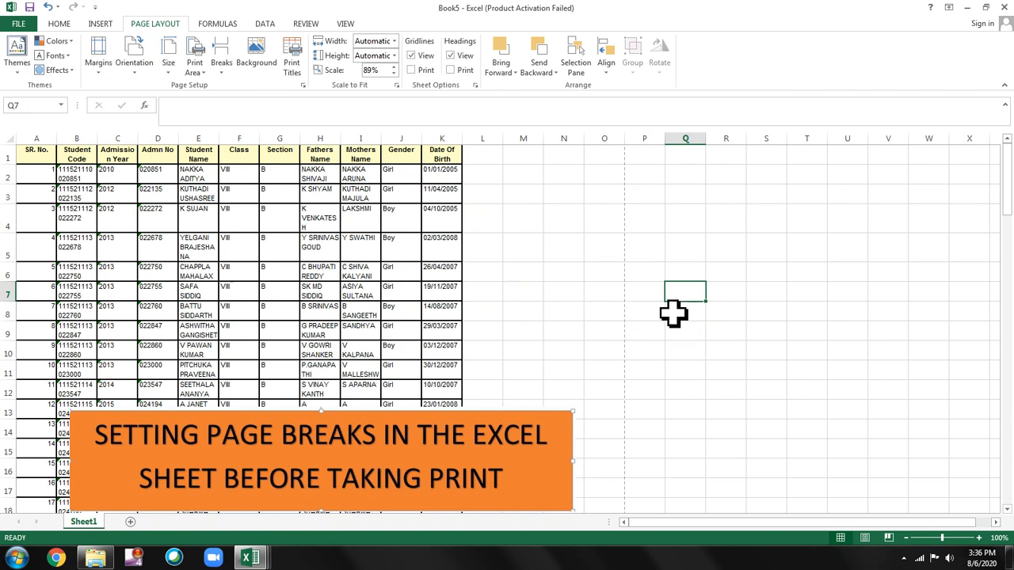
Review the landscape page in Page Break Preview and in the print preview, and return to the sheet in Normal view
left_click(346, 24)
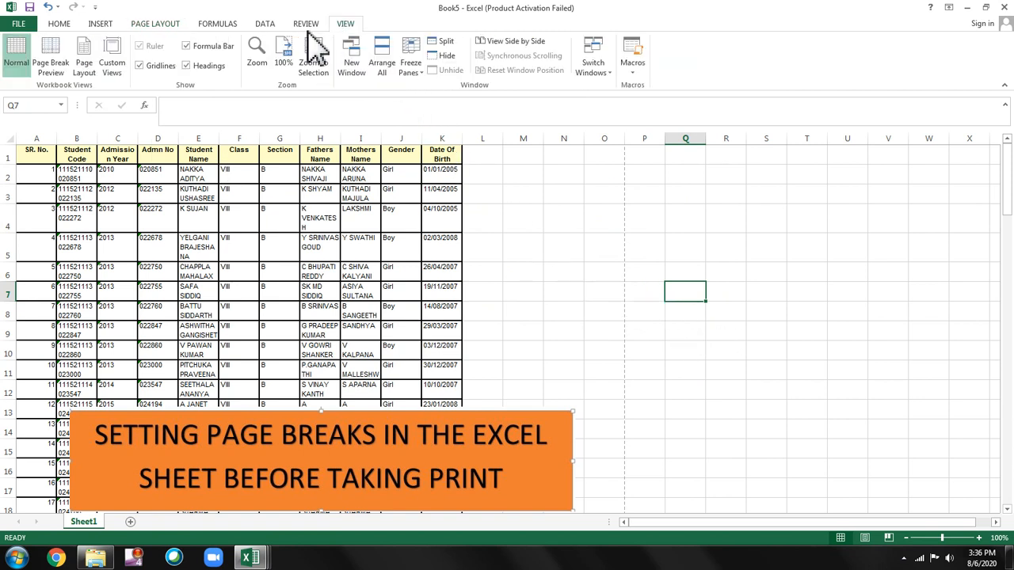
left_click(50, 62)
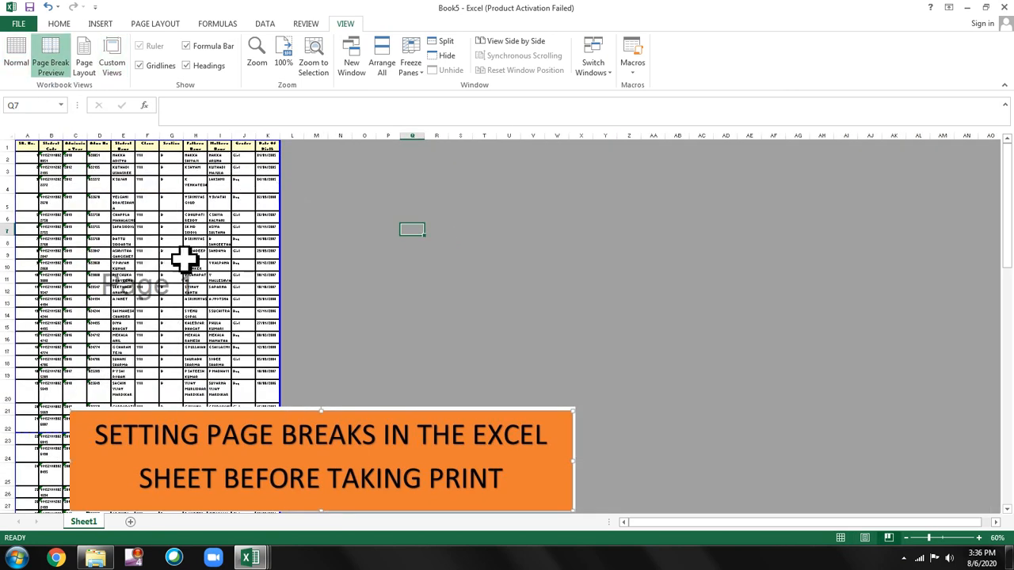
left_click(16, 60)
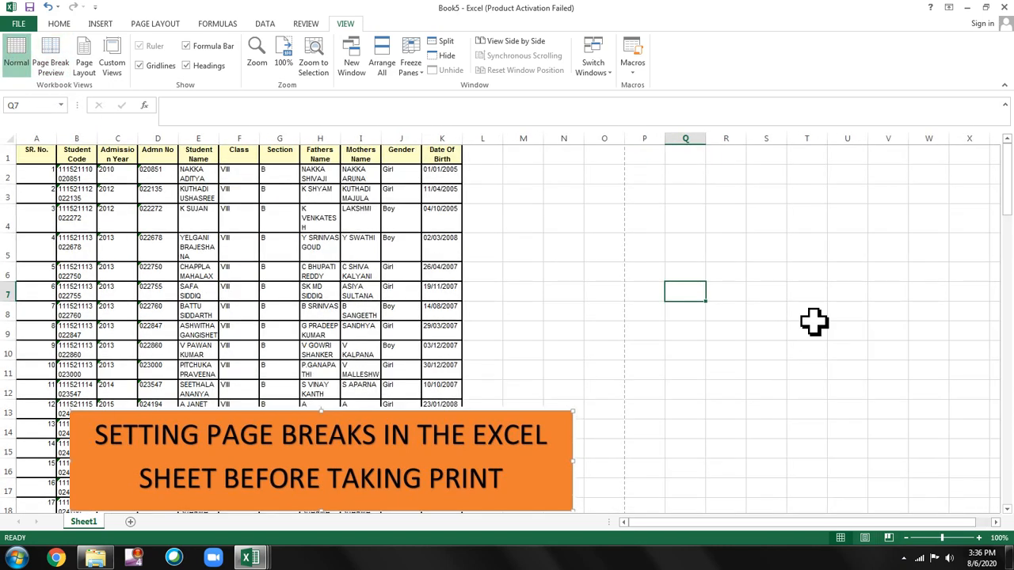
key("ctrl+p")
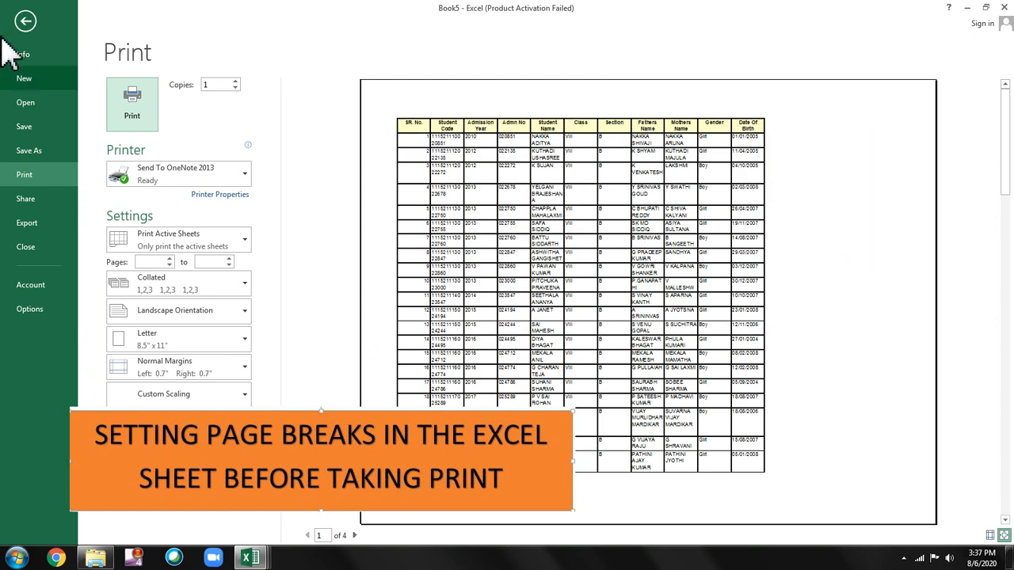
left_click(25, 20)
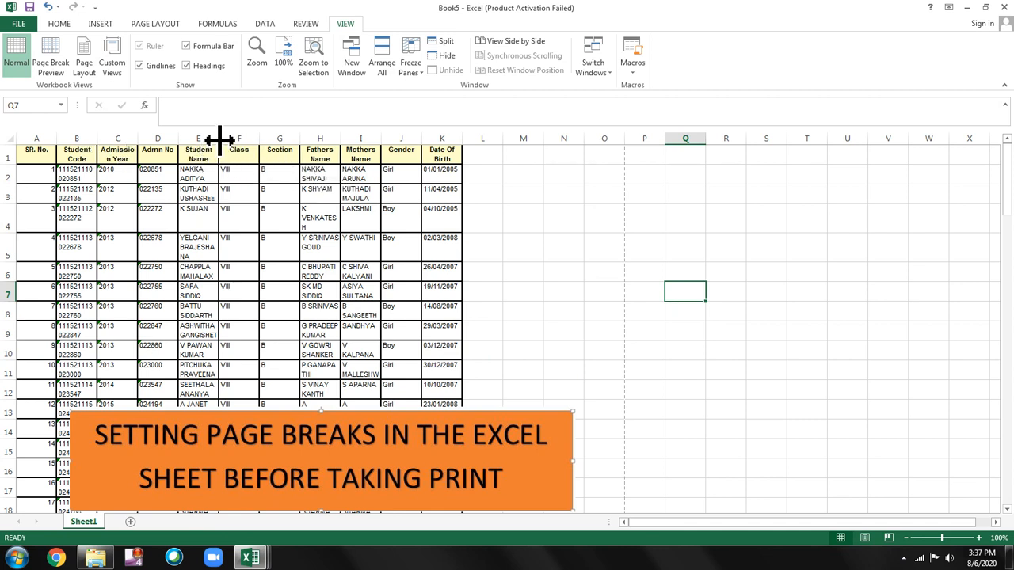
Widen the Student Name, Fathers Name, Mothers Name, Date Of Birth and Student Code columns, and narrow the SR. No. column
left_click_drag(220, 140, 244, 140)
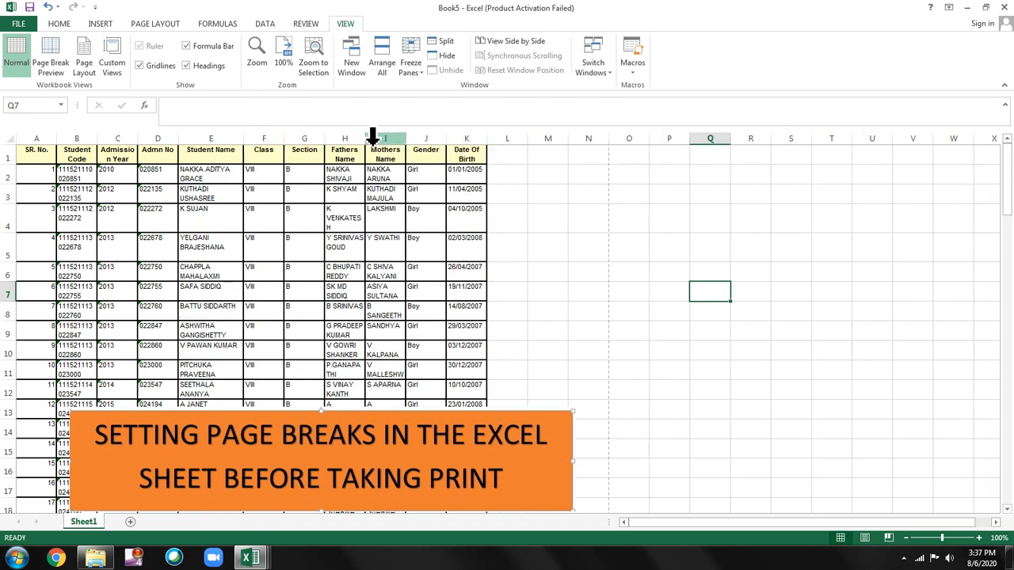
left_click_drag(365, 141, 468, 145)
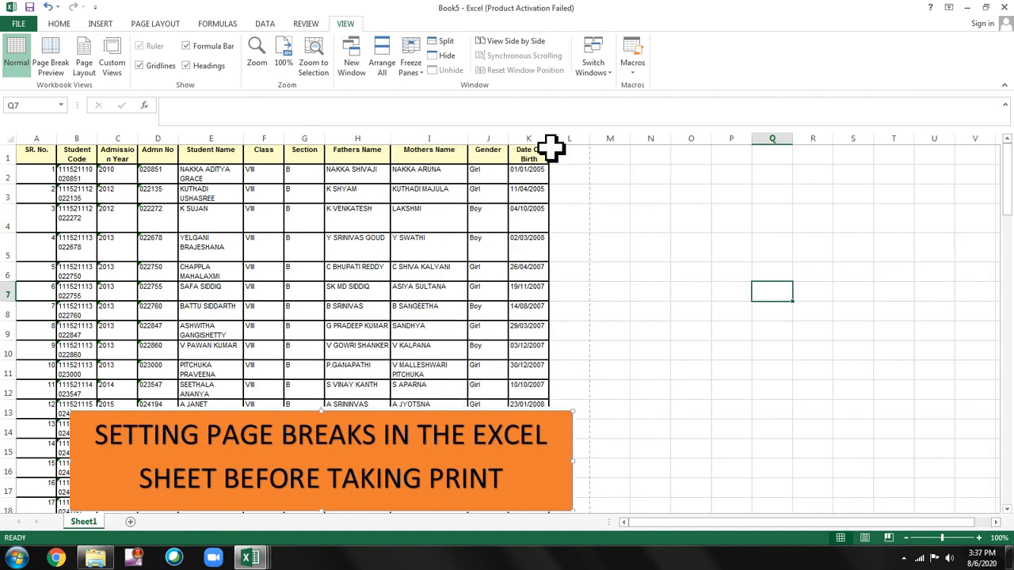
left_click_drag(549, 141, 567, 141)
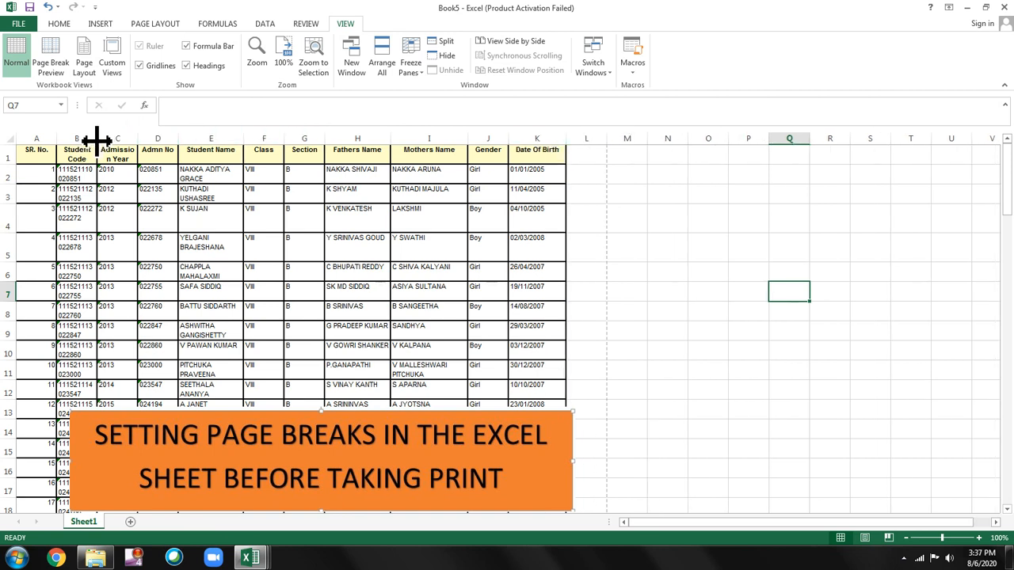
left_click_drag(96, 140, 116, 144)
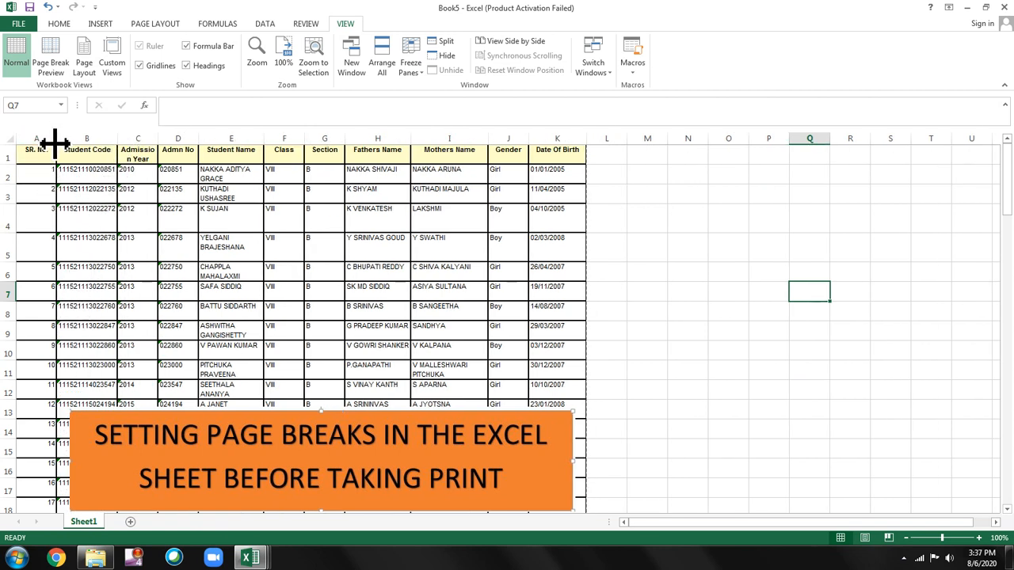
left_click_drag(55, 142, 45, 142)
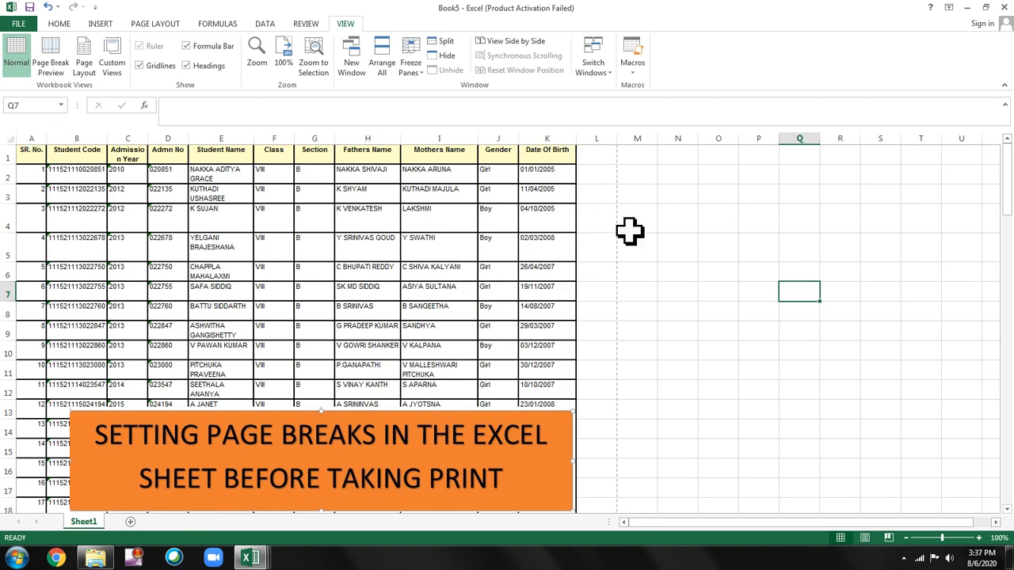
Check the resized columns in the print preview, and widen the Student Name column E further so more names fit on one line
key("ctrl+p")
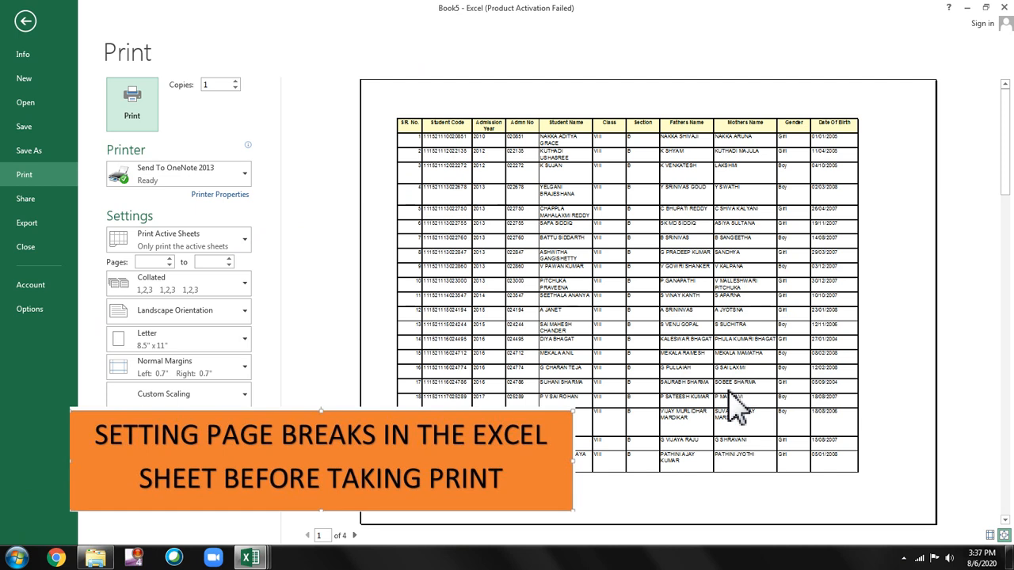
left_click(25, 21)
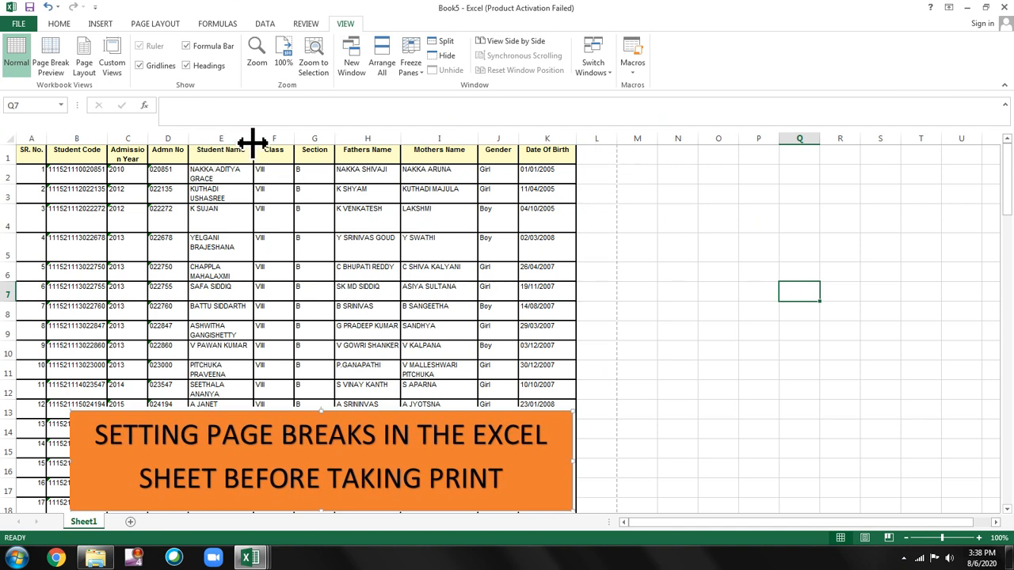
left_click_drag(251, 142, 271, 141)
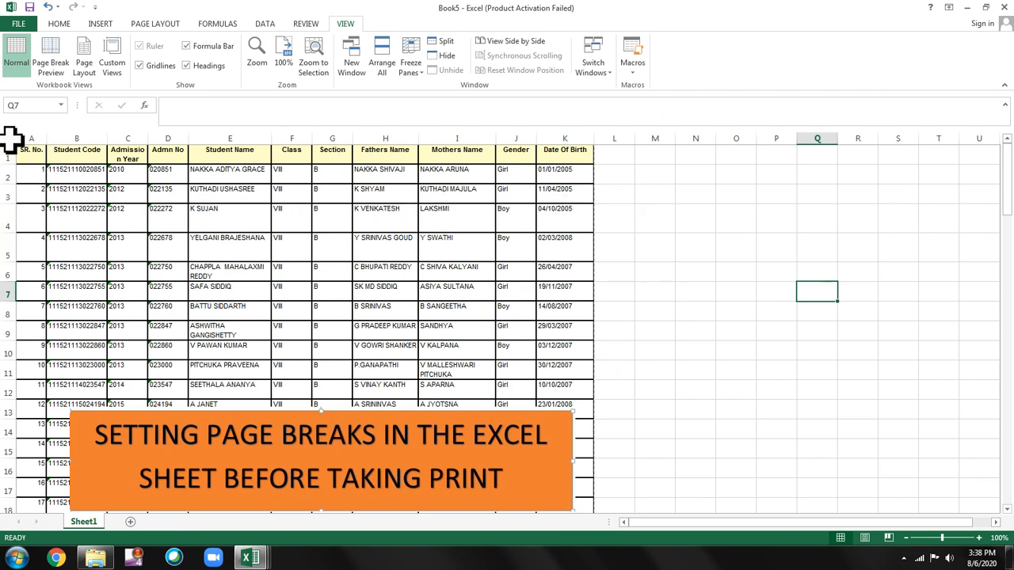
Set the print scale to 100%, and check the vertical page break near the Date Of Birth column in Page Break Preview
left_click(149, 24)
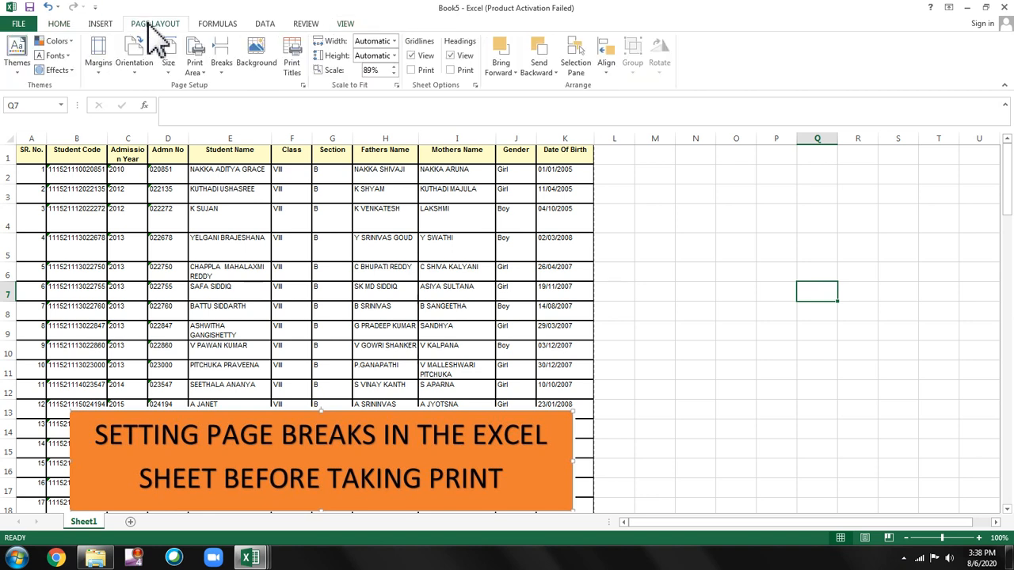
left_click(373, 70)
key("Return")
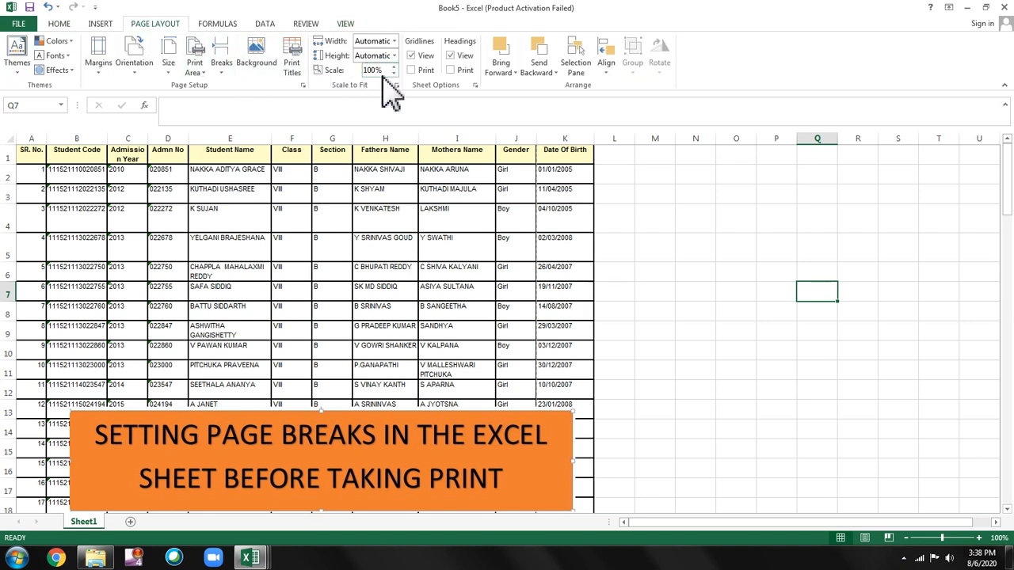
left_click(345, 22)
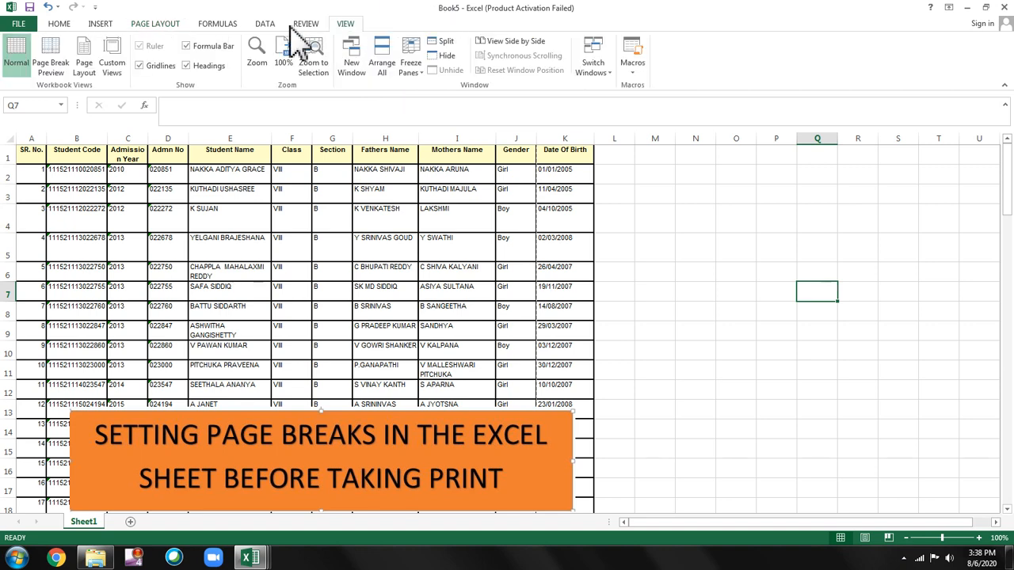
left_click(67, 61)
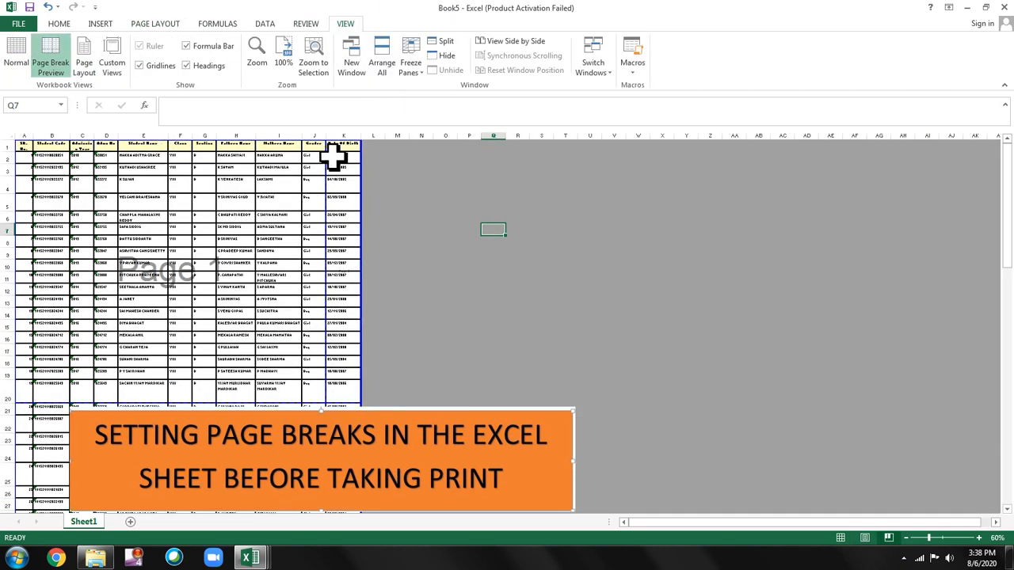
left_click(16, 63)
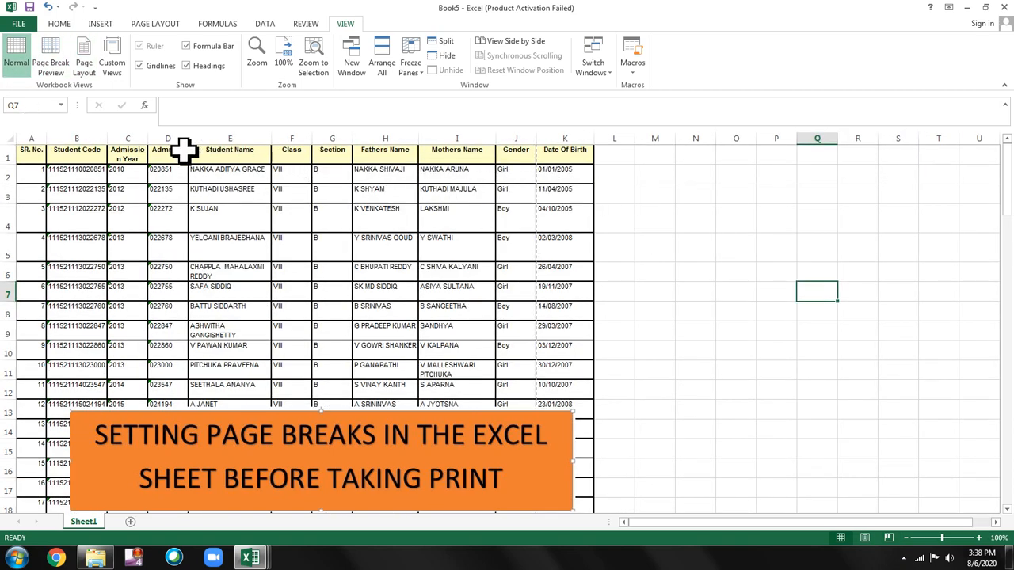
Narrow the Class, Section and Mothers Name columns, and check the page break again in Page Break Preview
left_click_drag(352, 140, 302, 141)
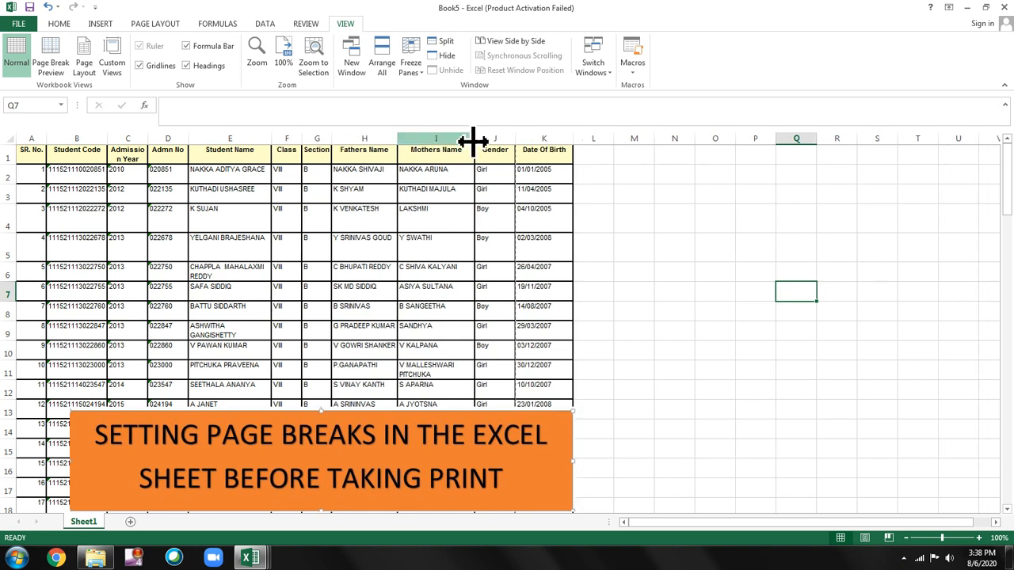
left_click_drag(475, 141, 464, 143)
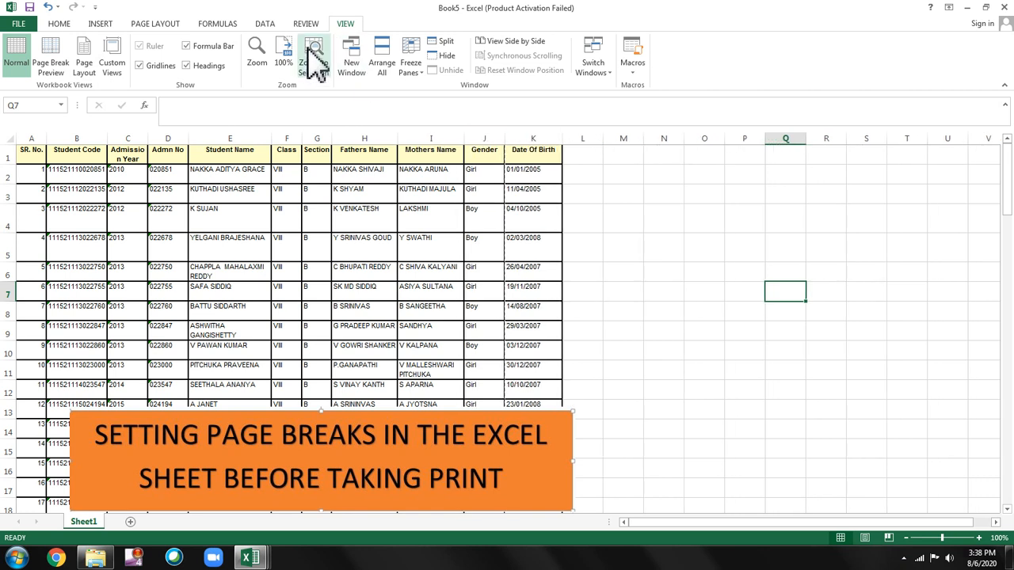
left_click(53, 67)
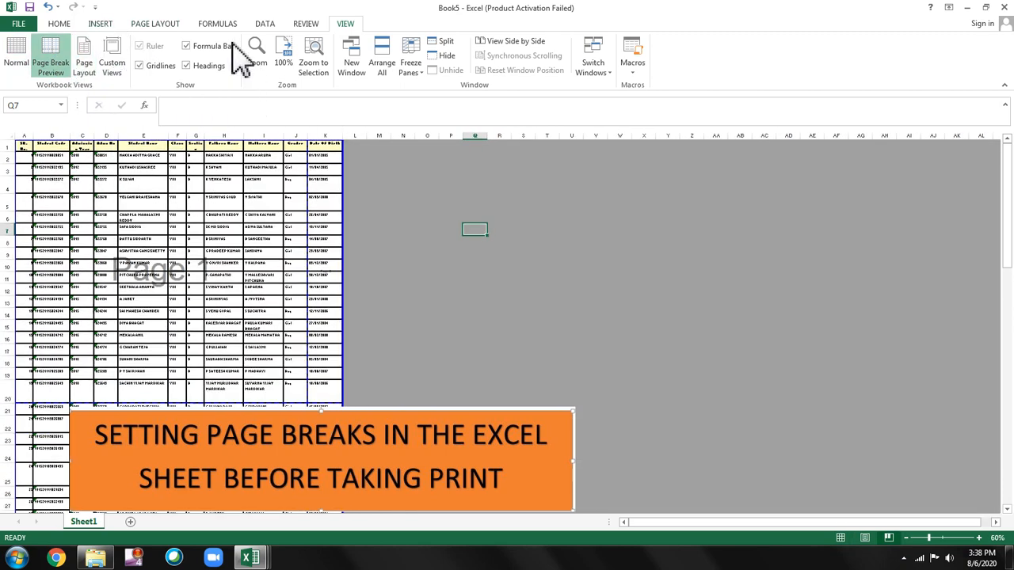
left_click(22, 62)
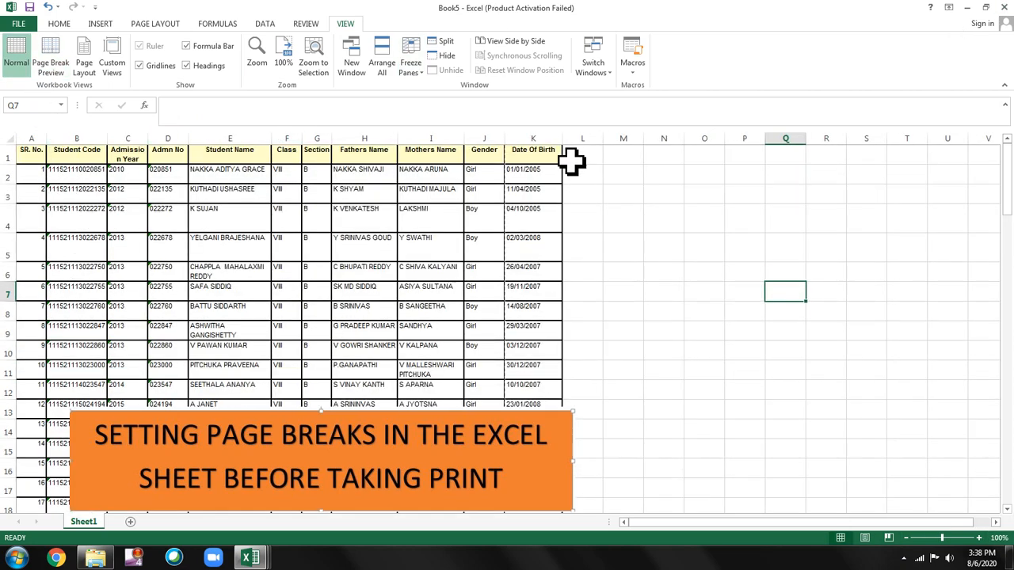
Narrow the Date Of Birth, Section and SR. No. columns further
double_click(559, 141)
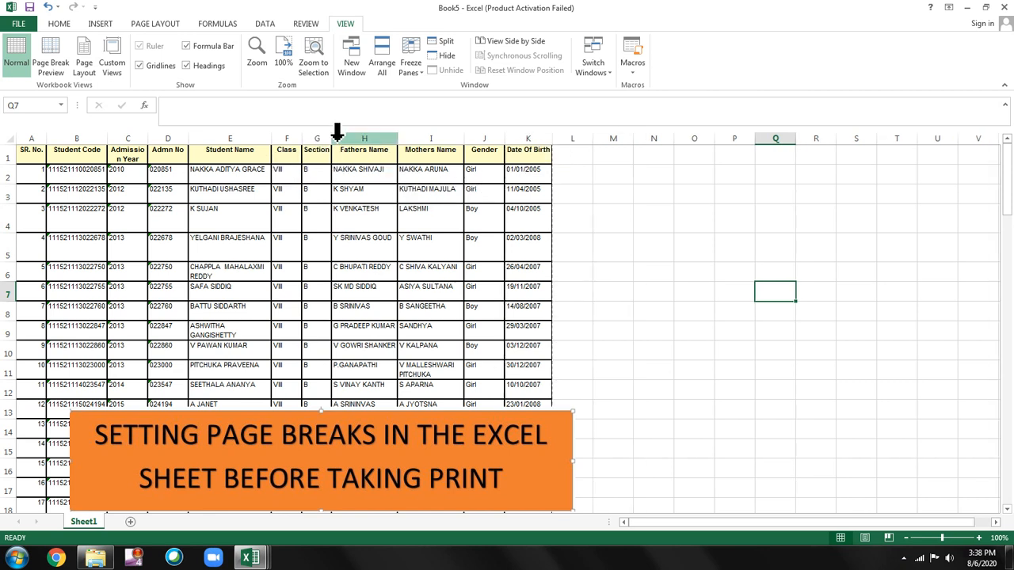
left_click_drag(330, 139, 321, 139)
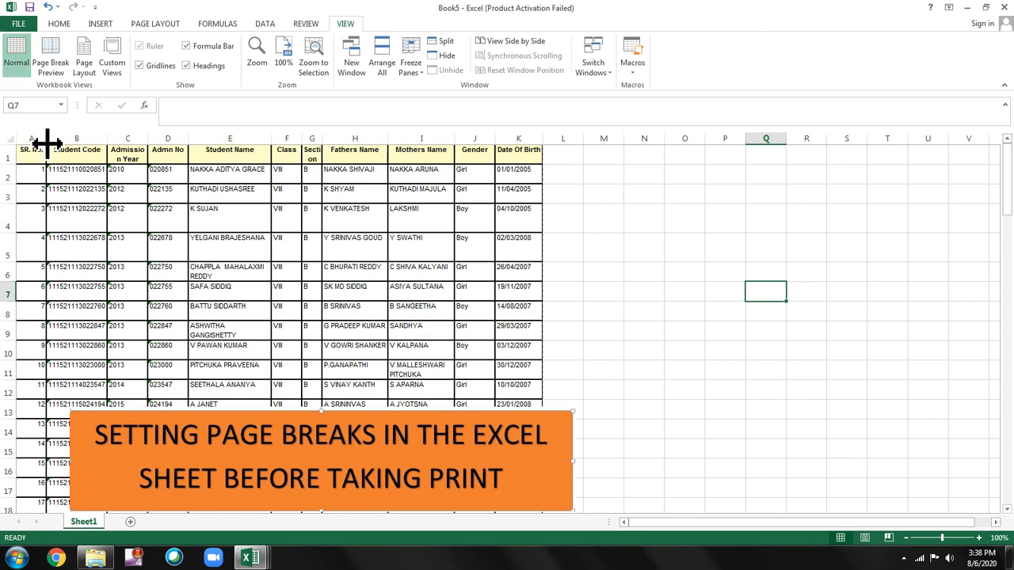
left_click_drag(46, 142, 38, 140)
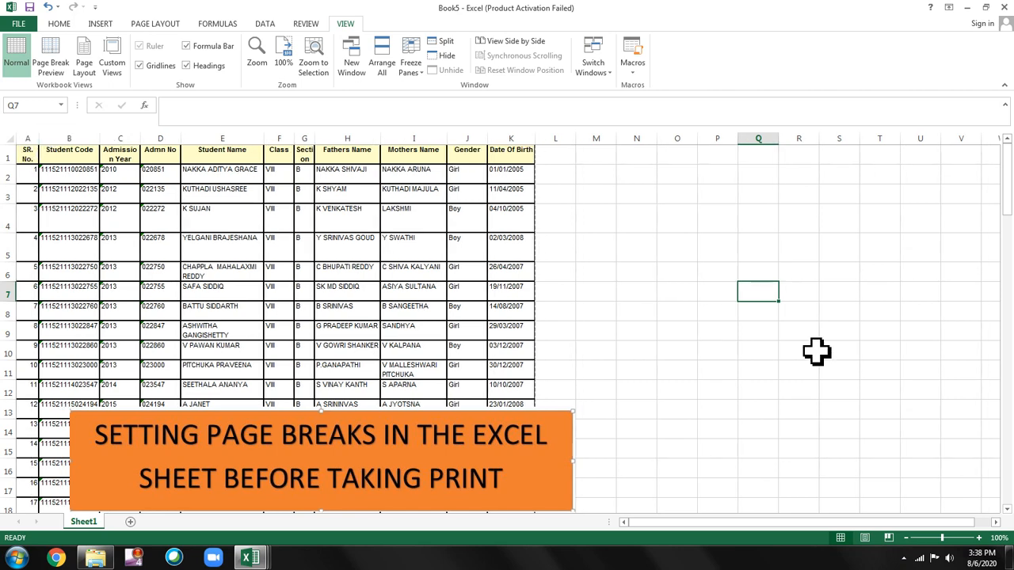
Check the vertical page break after the Date Of Birth column in Page Break Preview, and check the column fit in the print preview
left_click(796, 368)
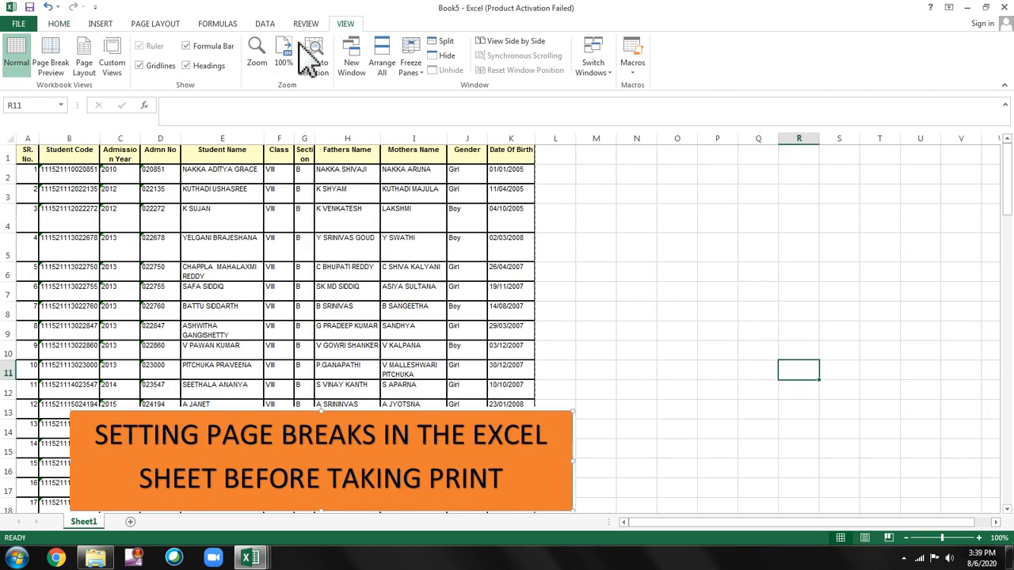
left_click(52, 71)
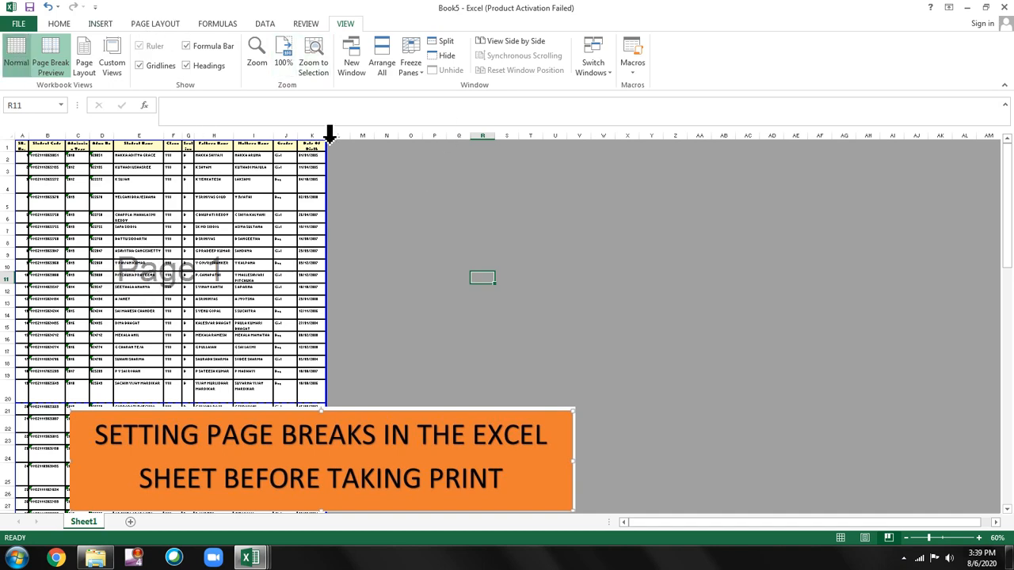
key("ctrl+p")
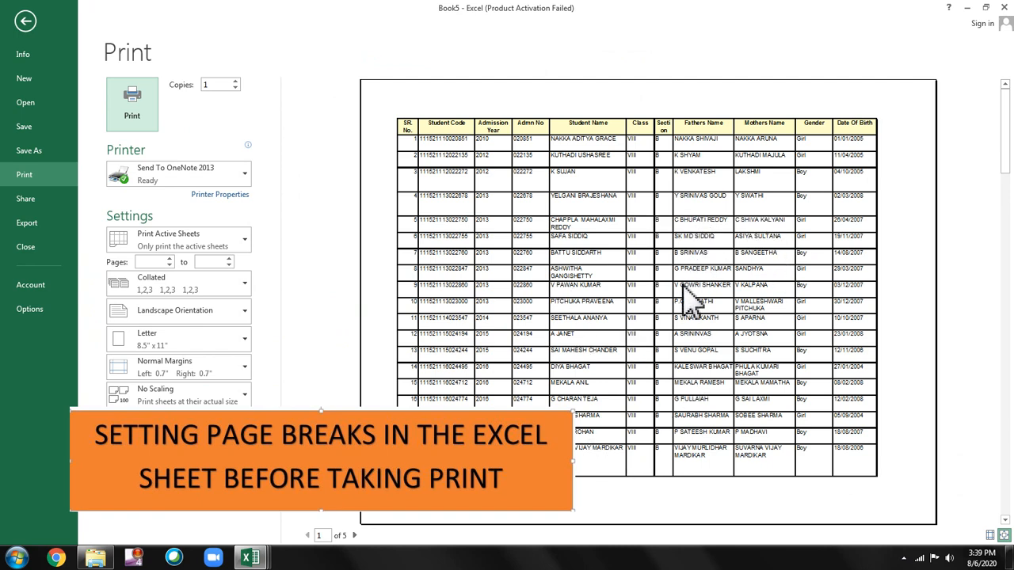
left_click(29, 24)
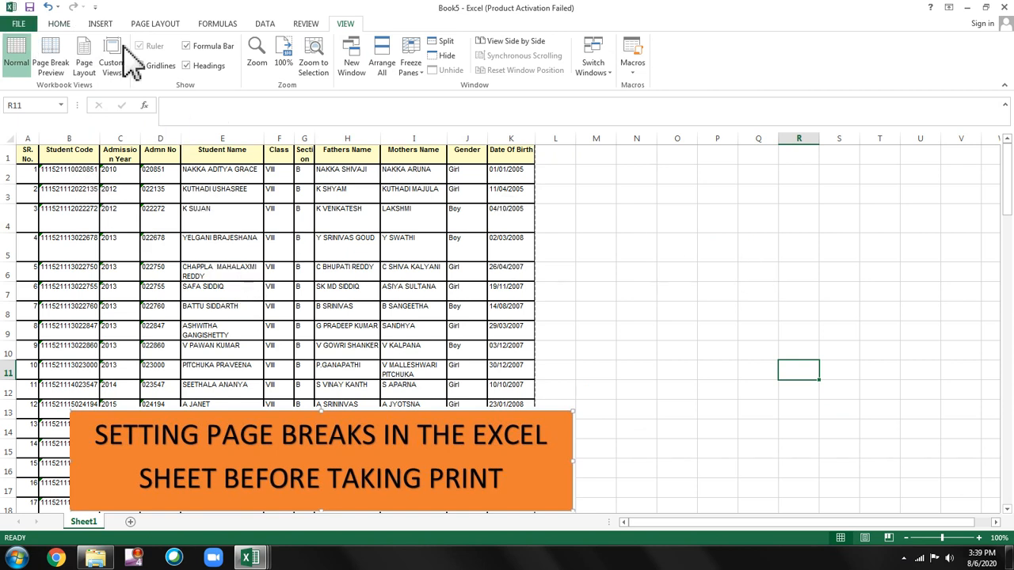
Select the entire worksheet and apply the Arial font to all cells
left_click(16, 139)
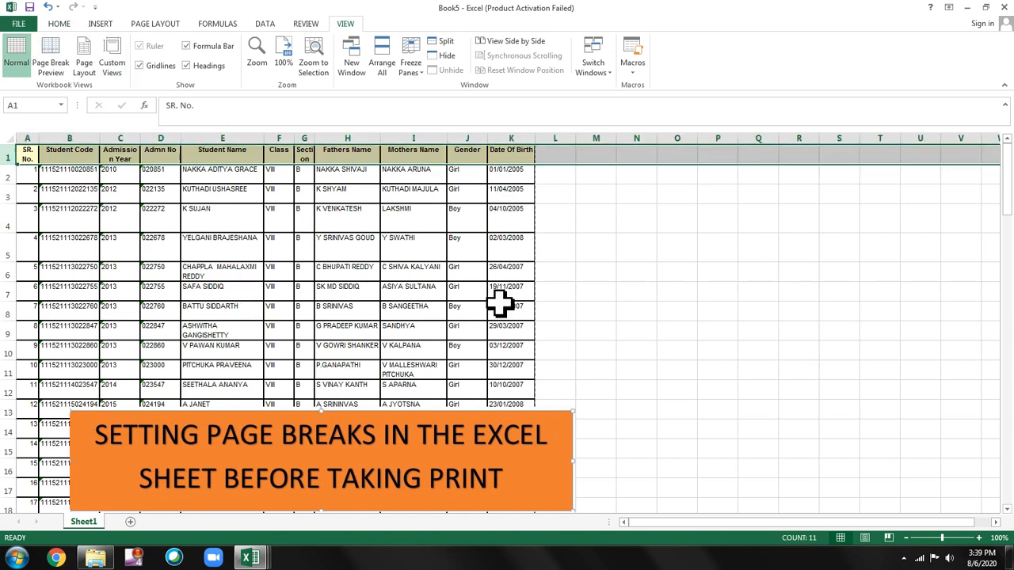
left_click(639, 309)
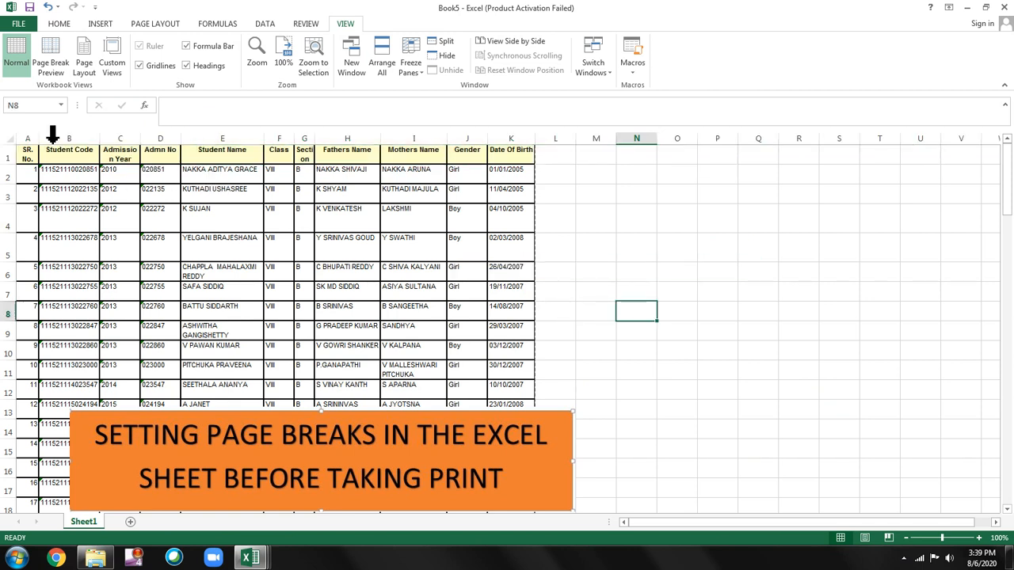
left_click(10, 139)
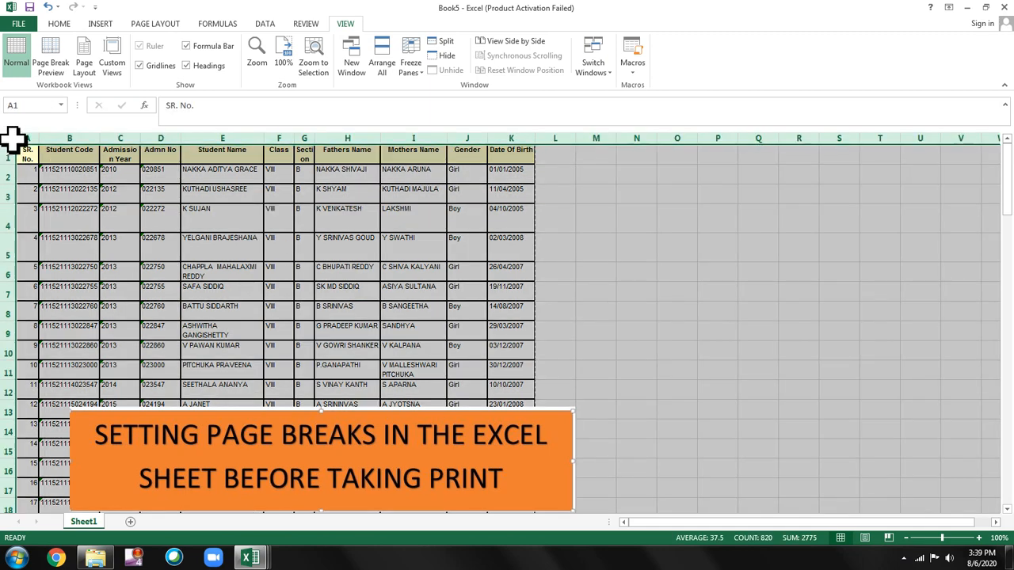
left_click(58, 23)
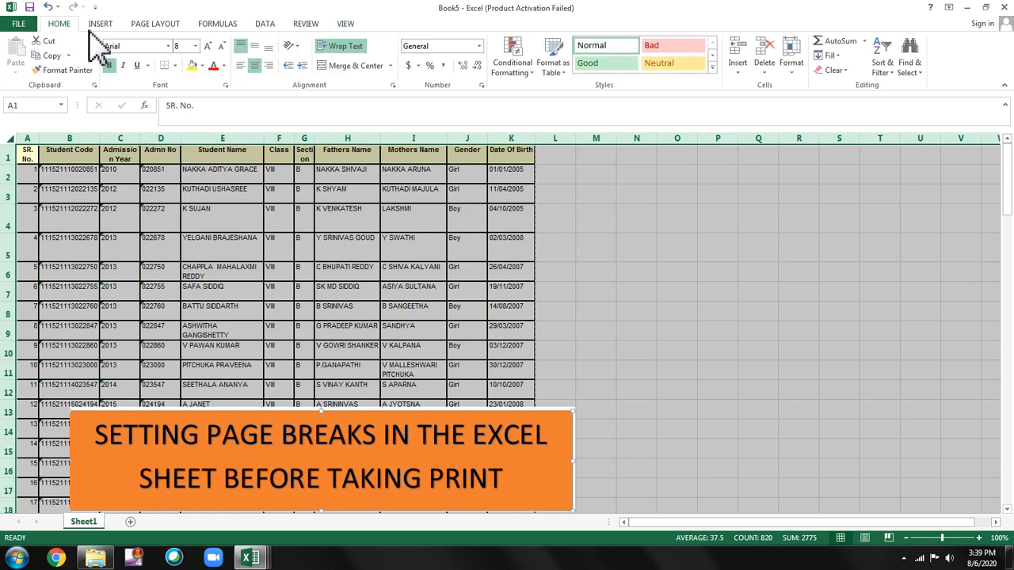
left_click(168, 45)
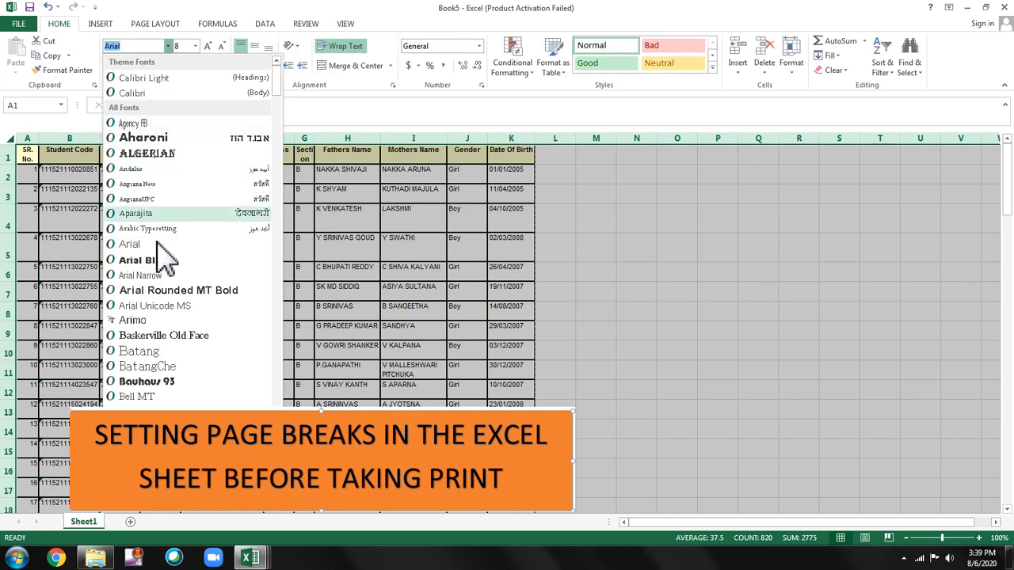
left_click(132, 246)
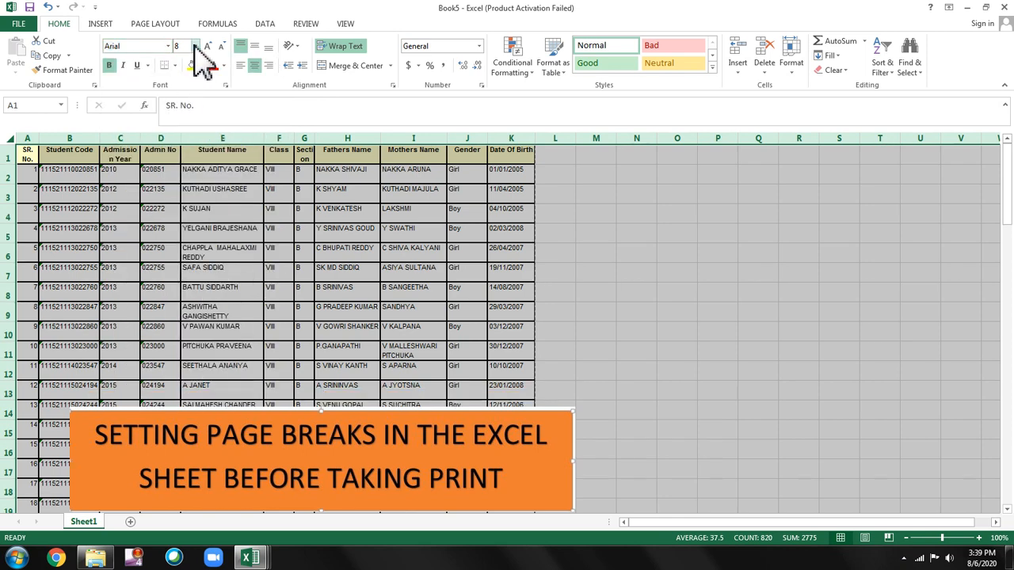
Try font size 10 on the whole sheet, and set it to 9
left_click(195, 46)
left_click(189, 84)
left_click(195, 45)
left_click(189, 70)
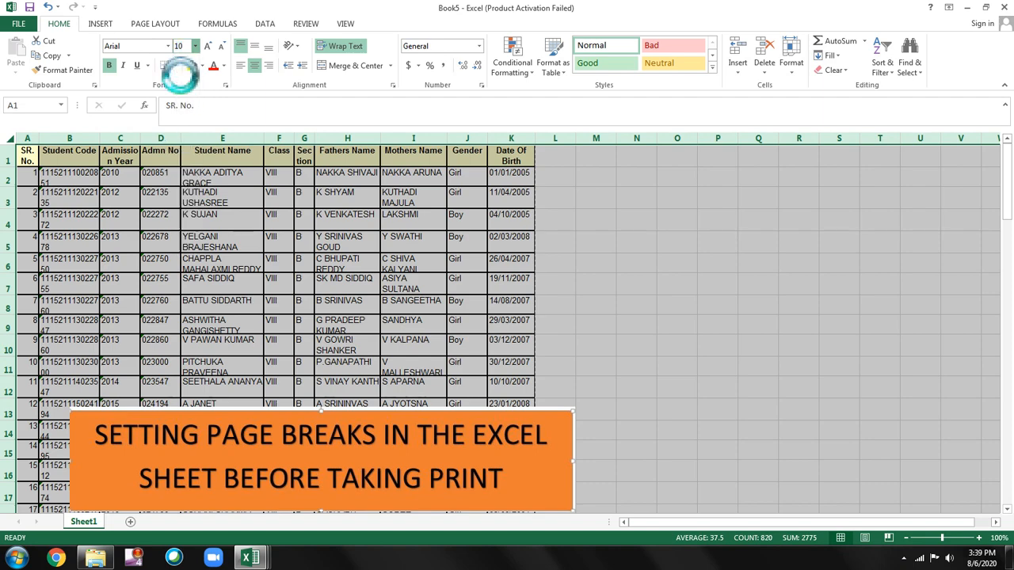
left_click(734, 287)
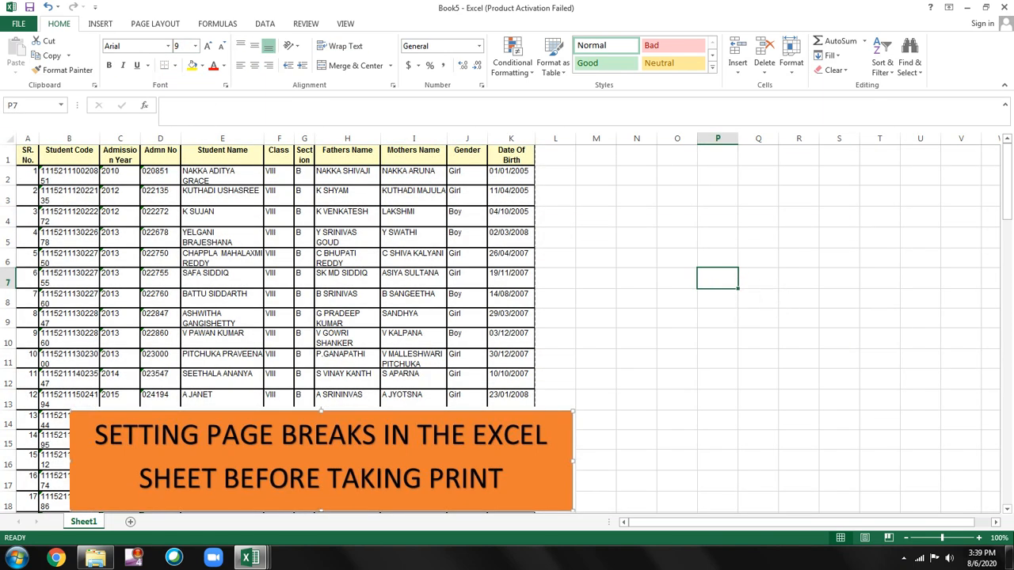
left_click(1010, 558)
left_click(1010, 558)
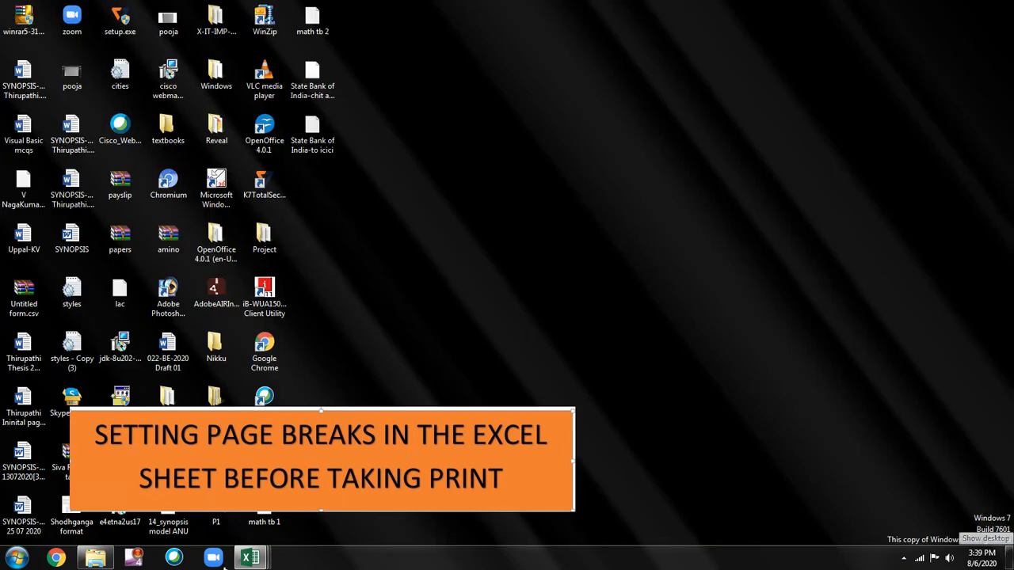
Review every page of the student table in the print preview, go back to the first page, and return to the worksheet
key("ctrl+p")
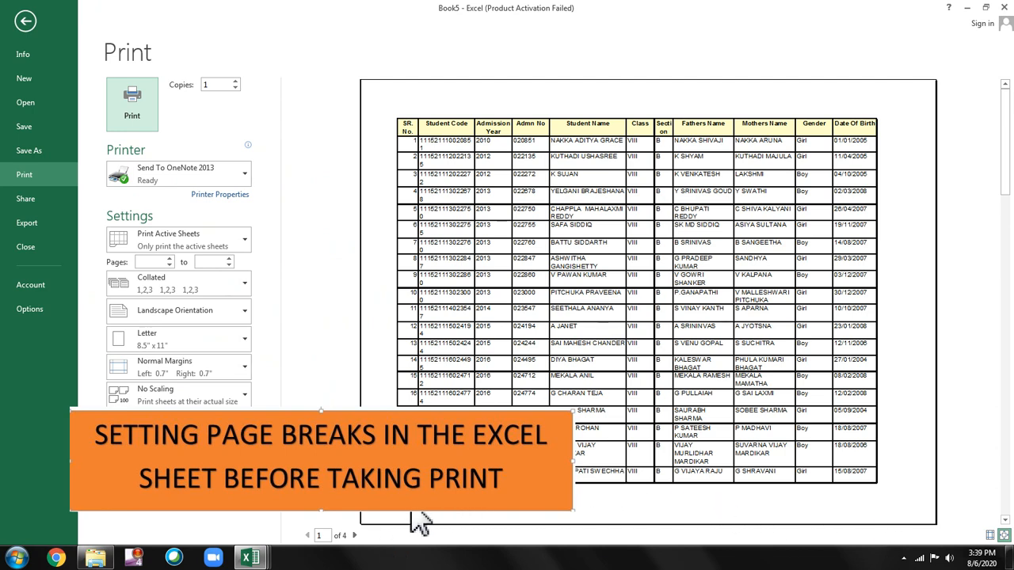
left_click(354, 535)
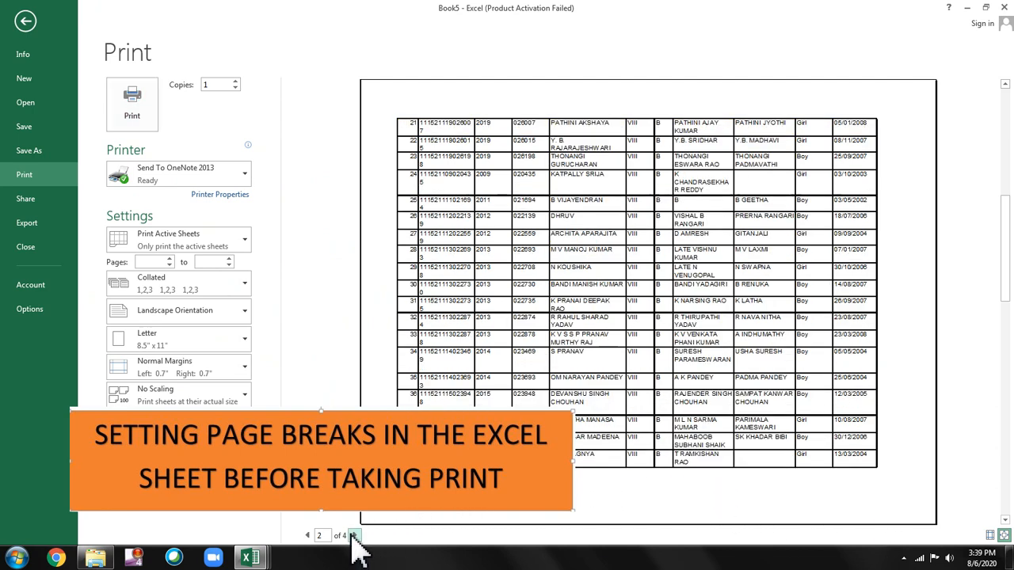
left_click(354, 536)
left_click(355, 536)
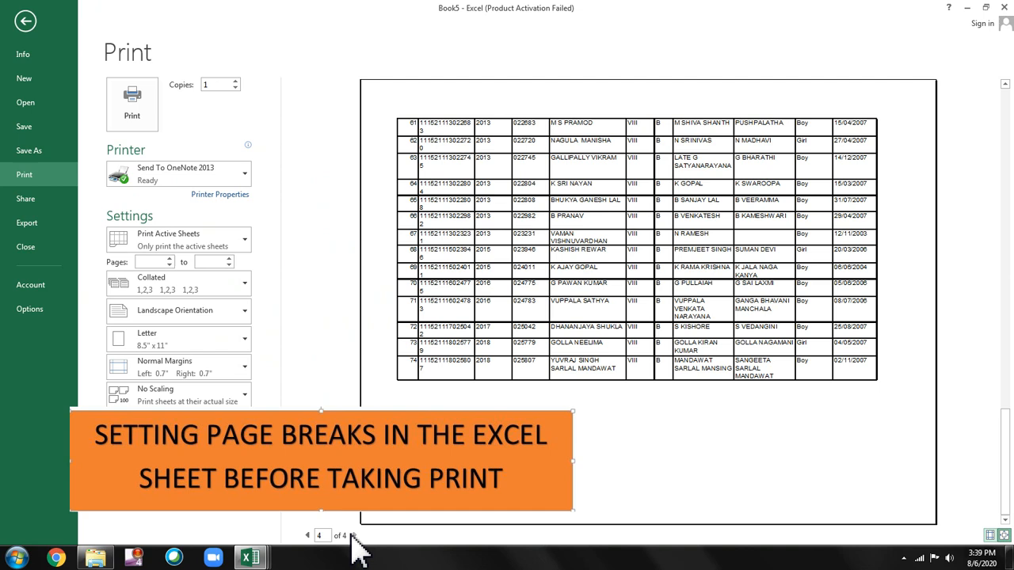
left_click(310, 537)
left_click(310, 536)
left_click(310, 537)
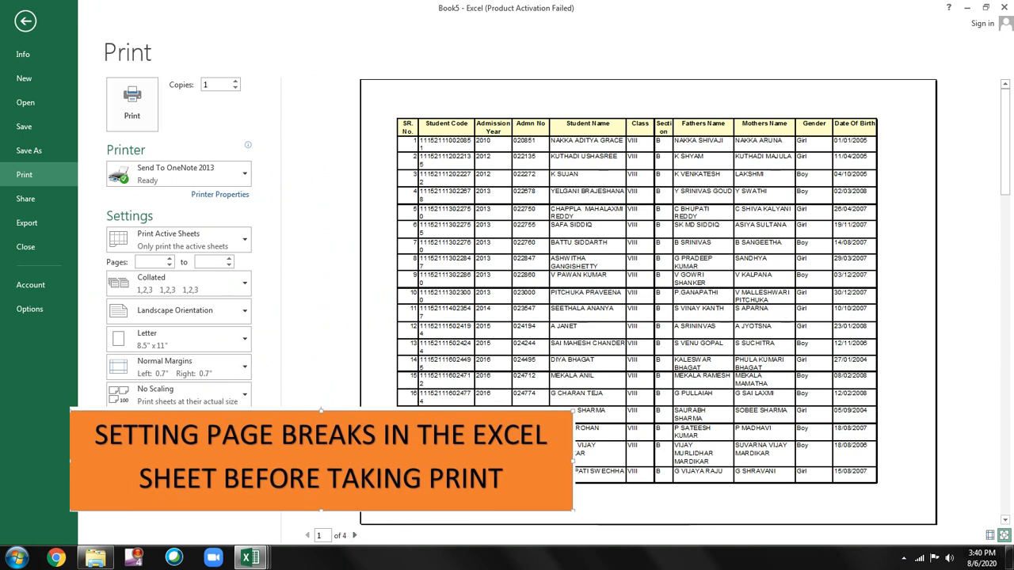
left_click(24, 24)
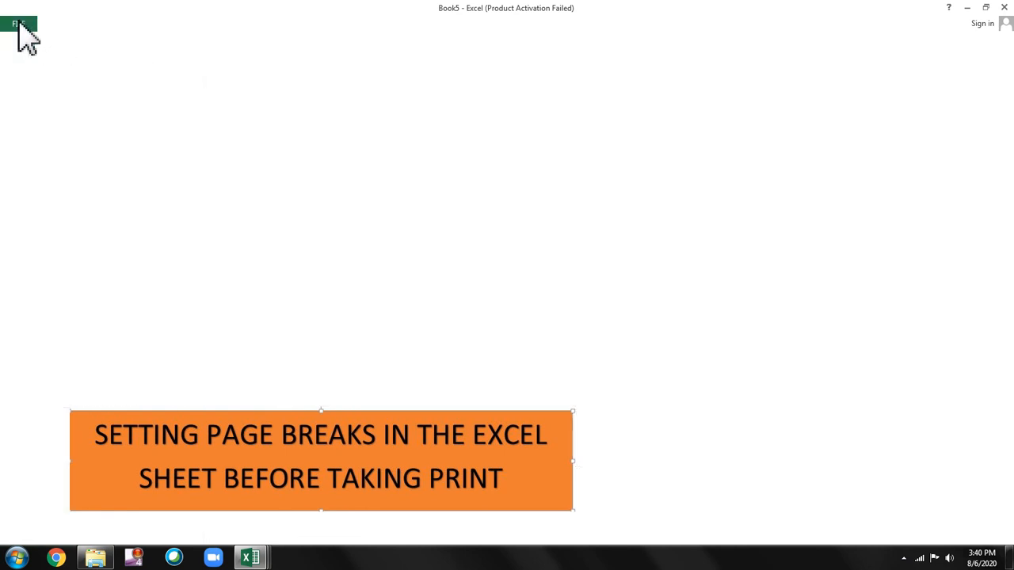